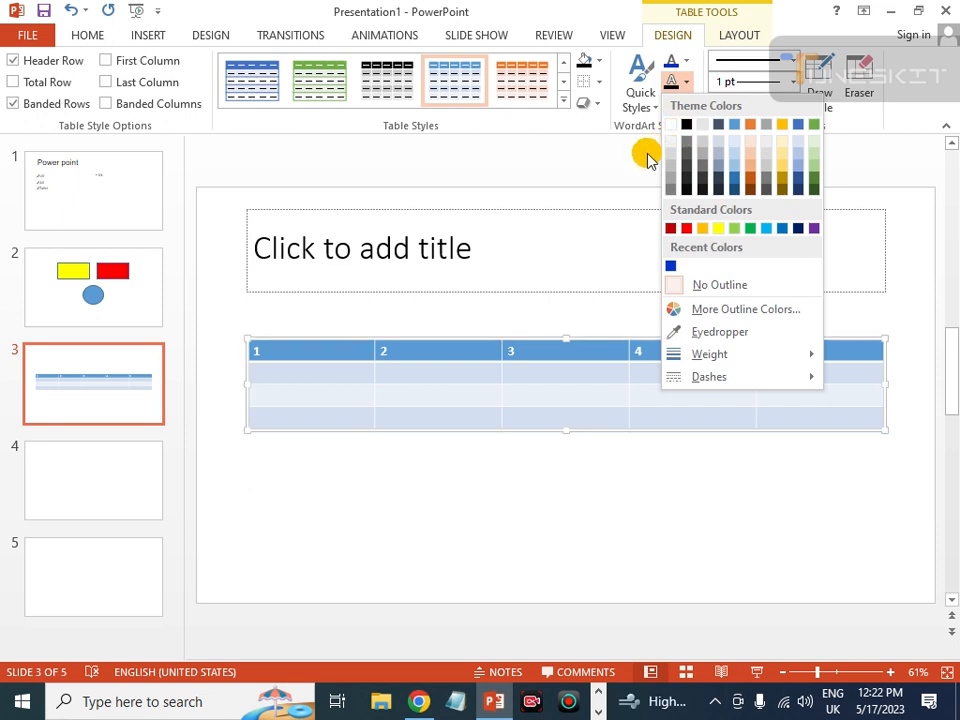
Apply the plain unshaded style with a black grid to the table on slide 3
{"action": "left_click", "coordinate": [647, 154]}
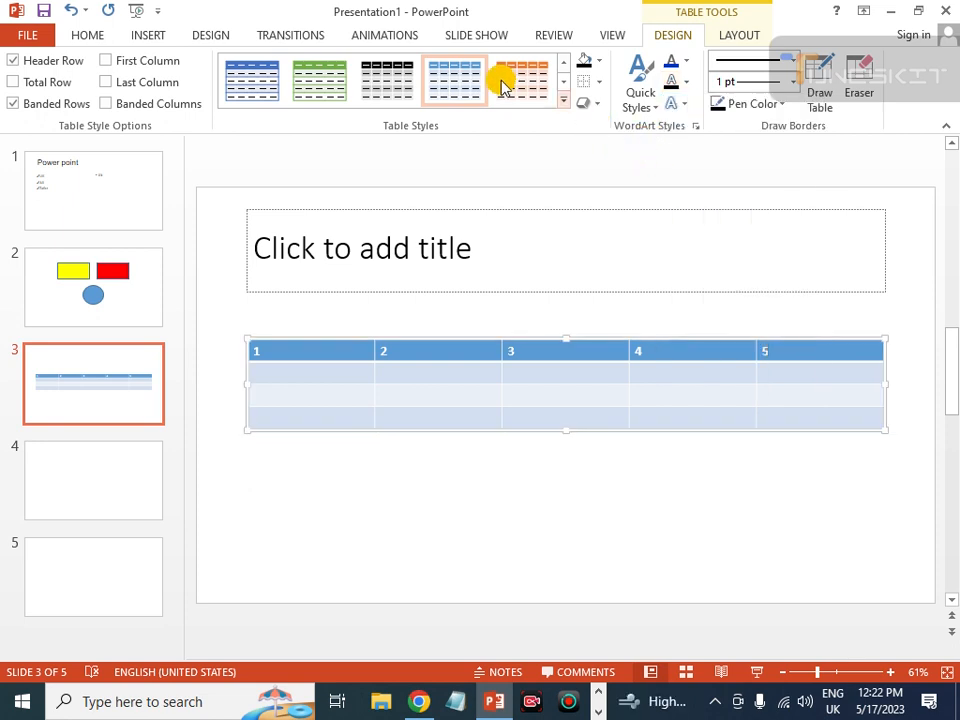
{"action": "left_click", "coordinate": [565, 101]}
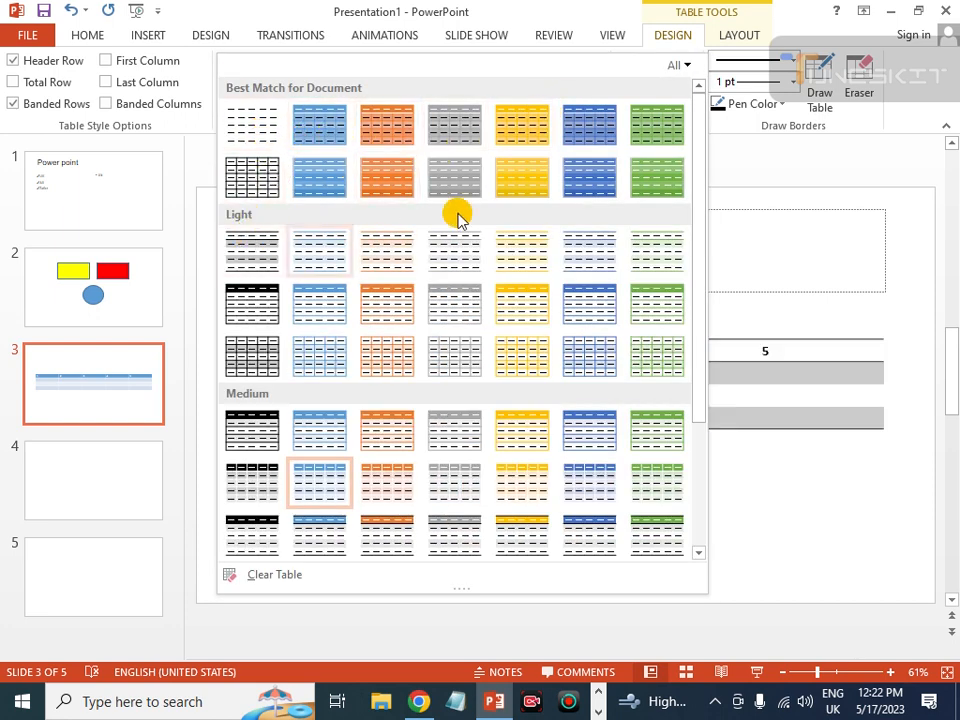
{"action": "mouse_move", "coordinate": [692, 133]}
{"action": "left_mouse_down"}
{"action": "mouse_move", "coordinate": [679, 298]}
{"action": "mouse_move", "coordinate": [703, 122]}
{"action": "left_mouse_up"}
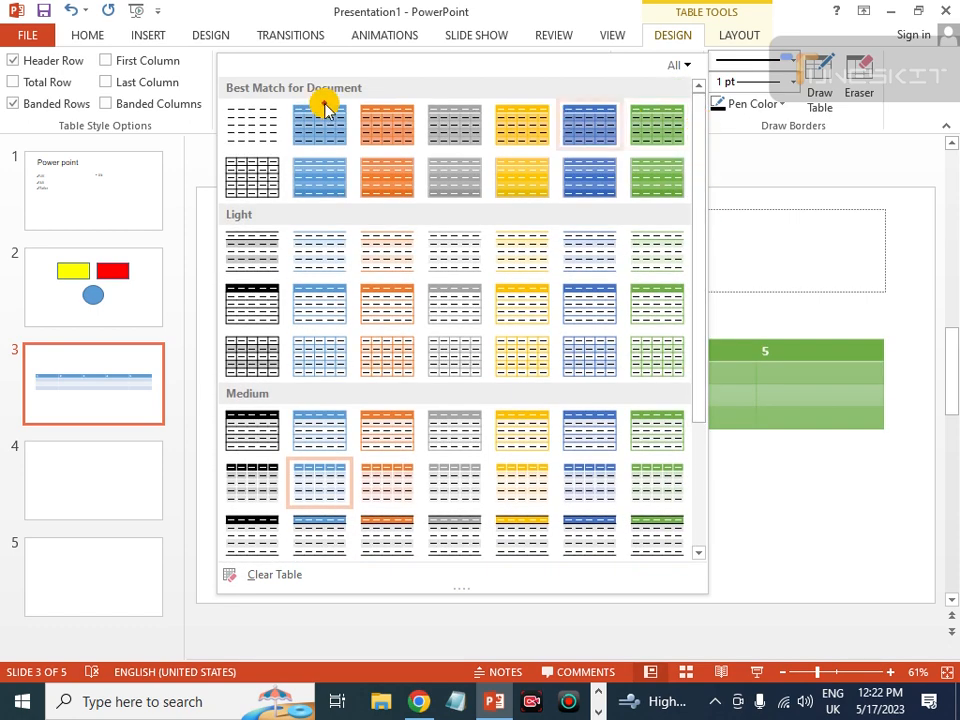
{"action": "left_click", "coordinate": [273, 192]}
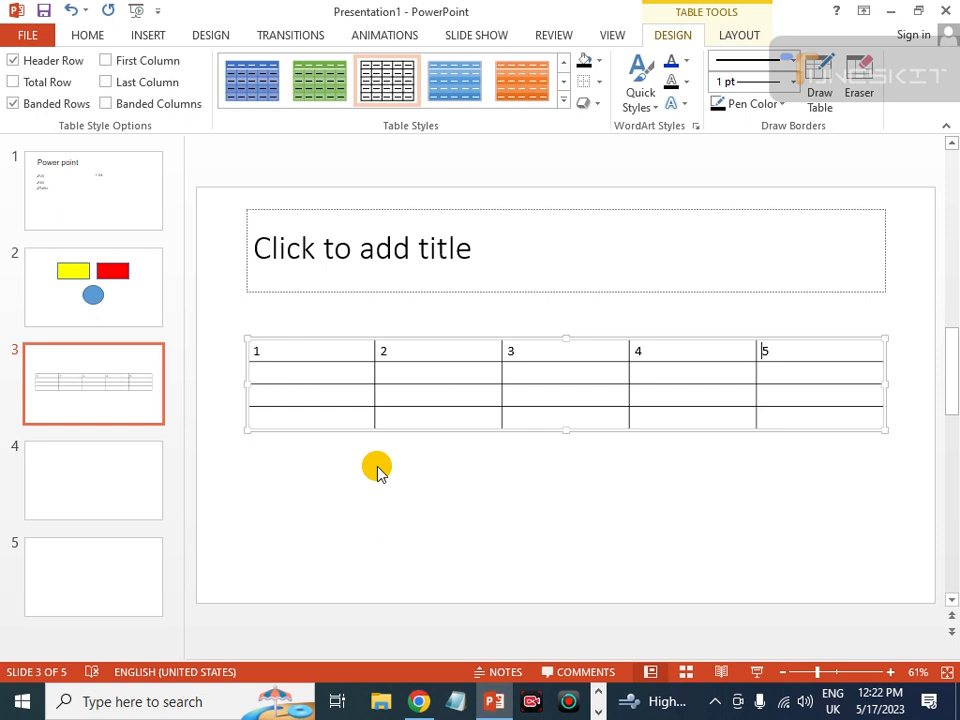
Shade the table cell directly below heading 2 light green
{"action": "left_click", "coordinate": [597, 64]}
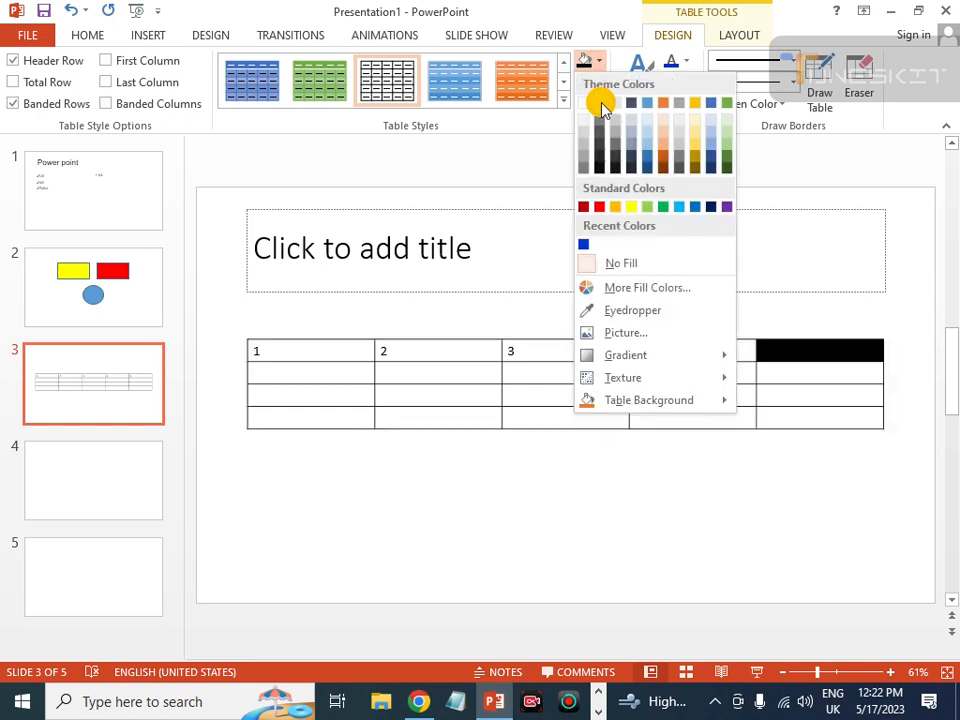
{"action": "left_click", "coordinate": [445, 372]}
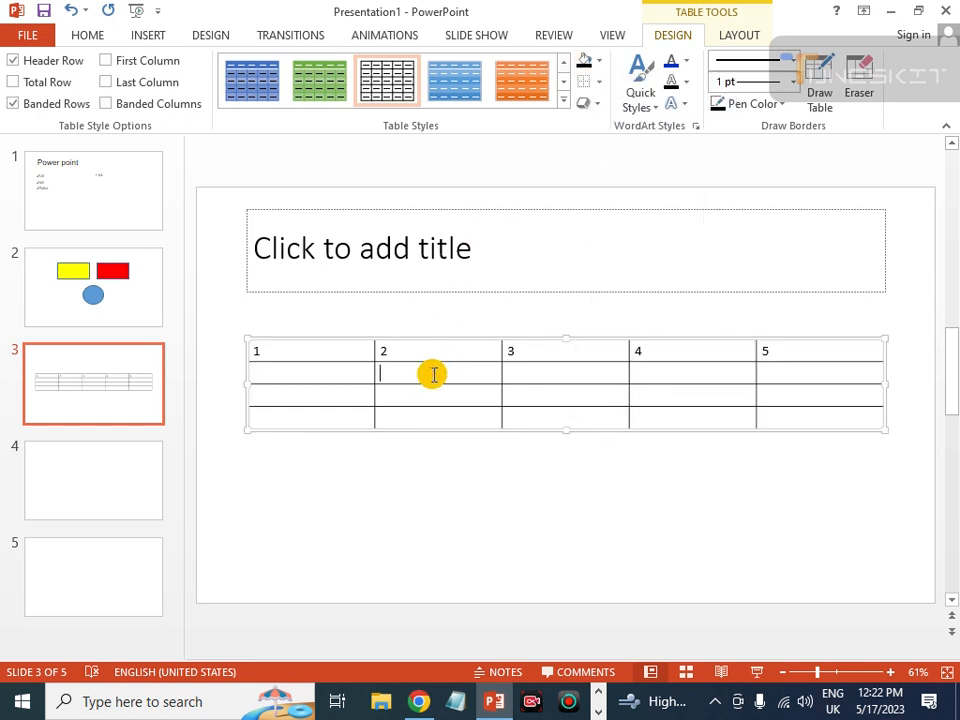
{"action": "left_click", "coordinate": [596, 64]}
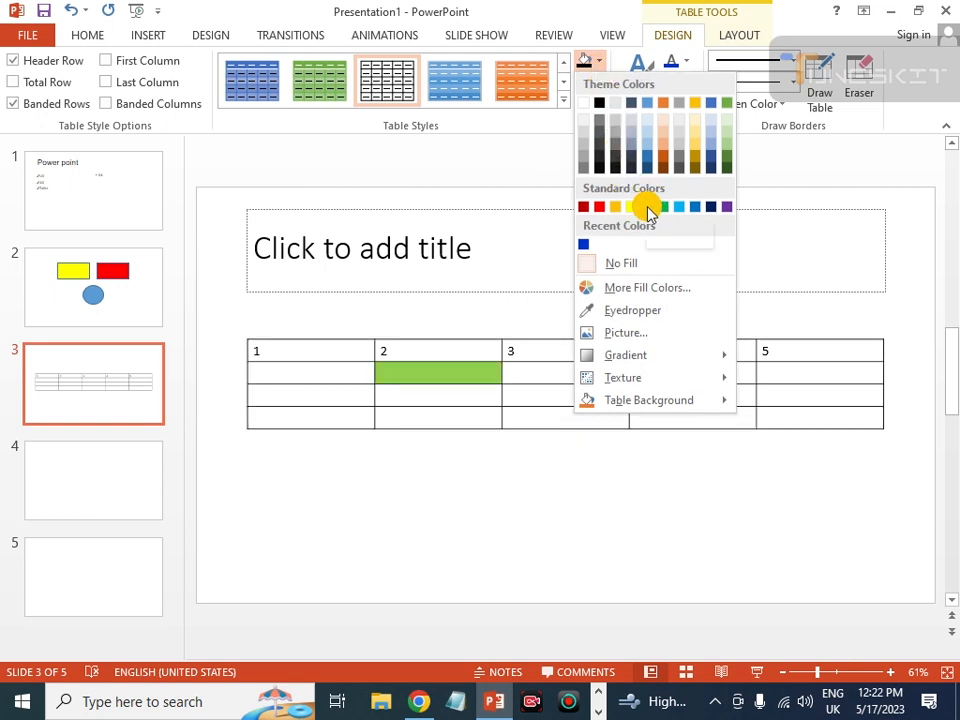
{"action": "left_click", "coordinate": [648, 208]}
Shade the third-row cell of column 3 red and the fourth-row cell of column 4 light blue
{"action": "left_click", "coordinate": [545, 396]}
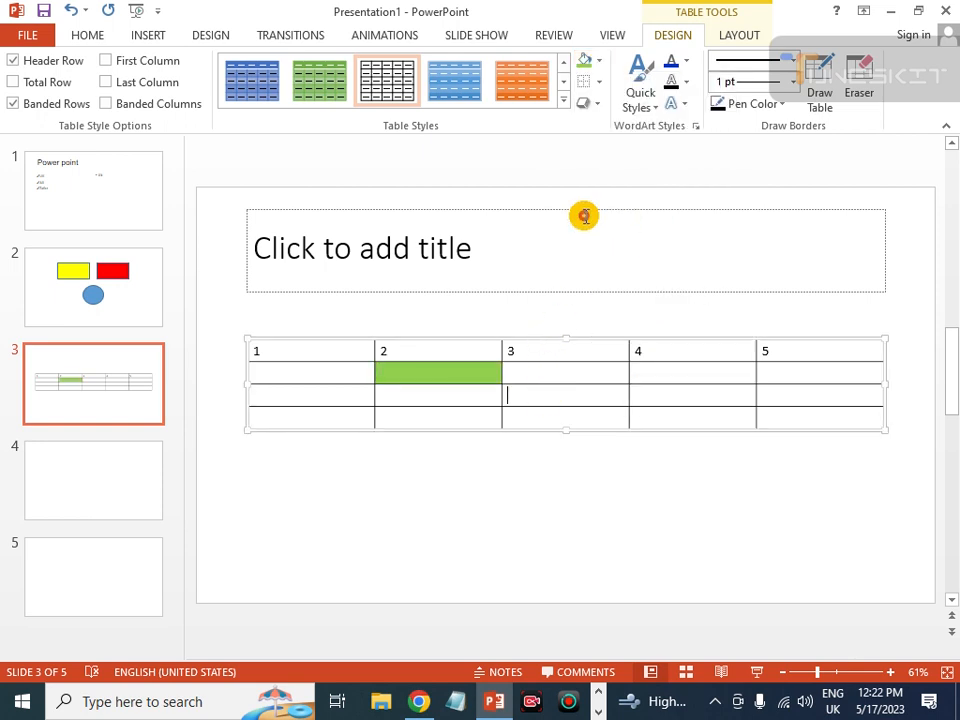
{"action": "left_click", "coordinate": [599, 62]}
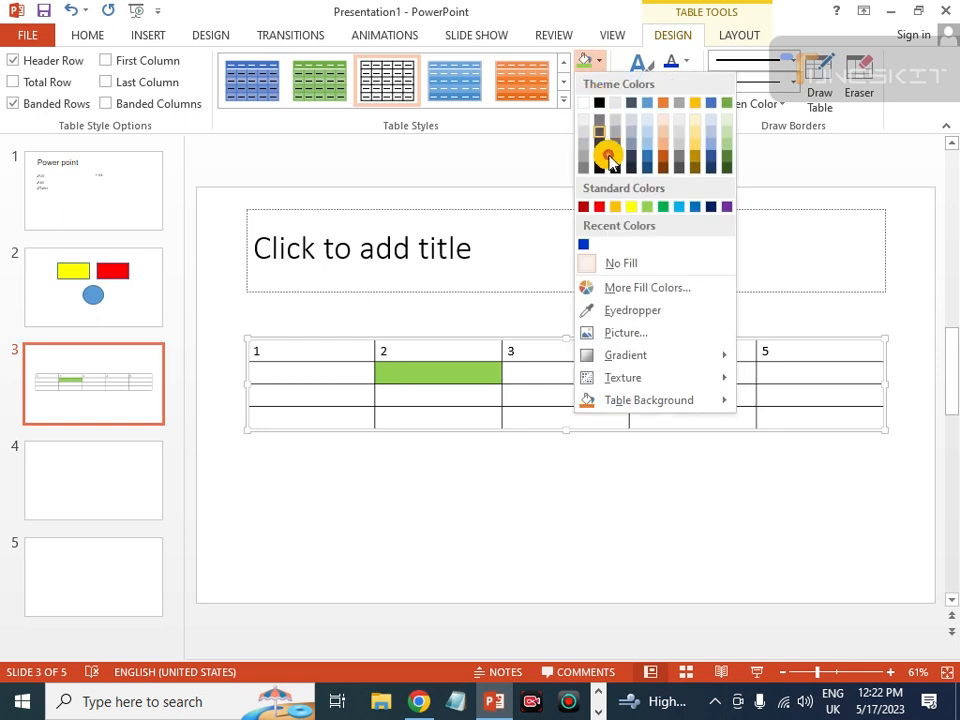
{"action": "left_click", "coordinate": [604, 208]}
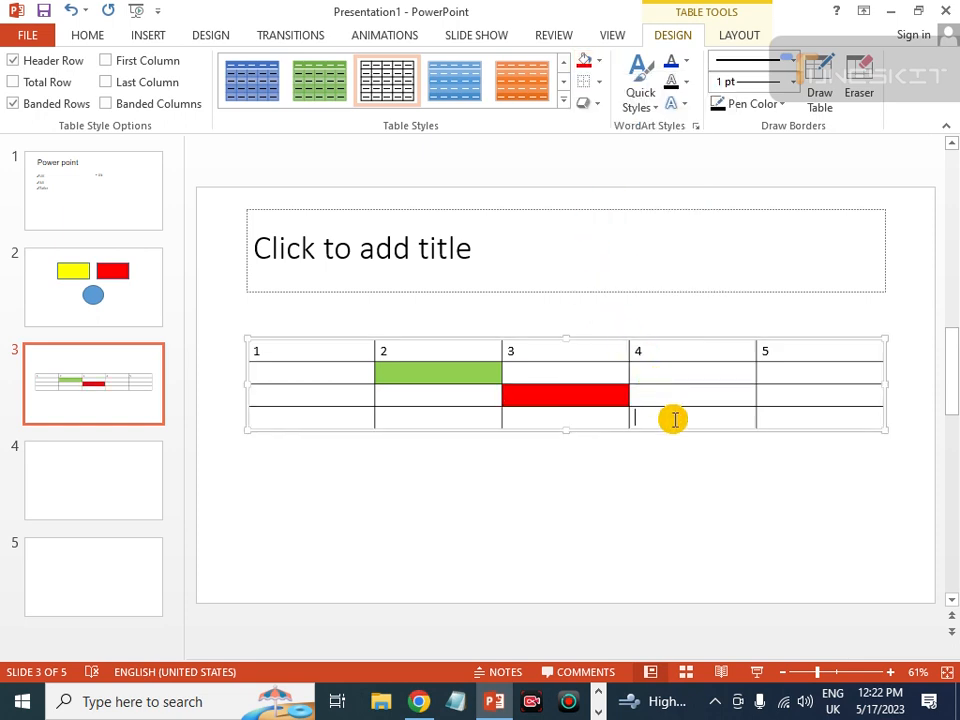
{"action": "left_click", "coordinate": [602, 64]}
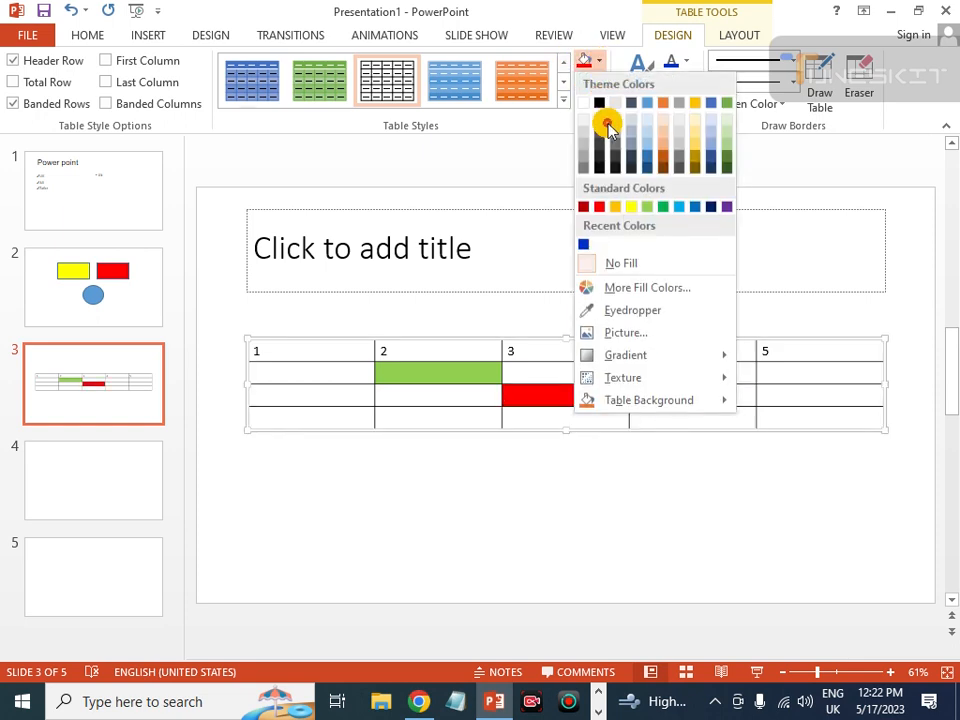
{"action": "left_click", "coordinate": [683, 207]}
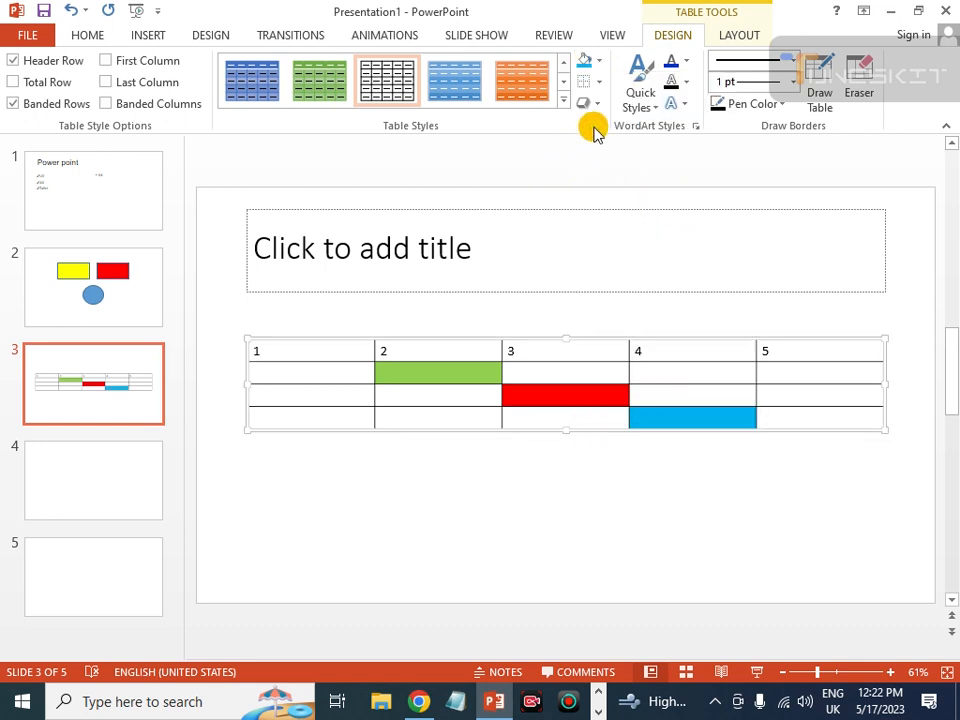
Try the All Borders and Outside Borders options on the light blue cell, and leave it with only a Left Border
{"action": "left_click", "coordinate": [598, 82]}
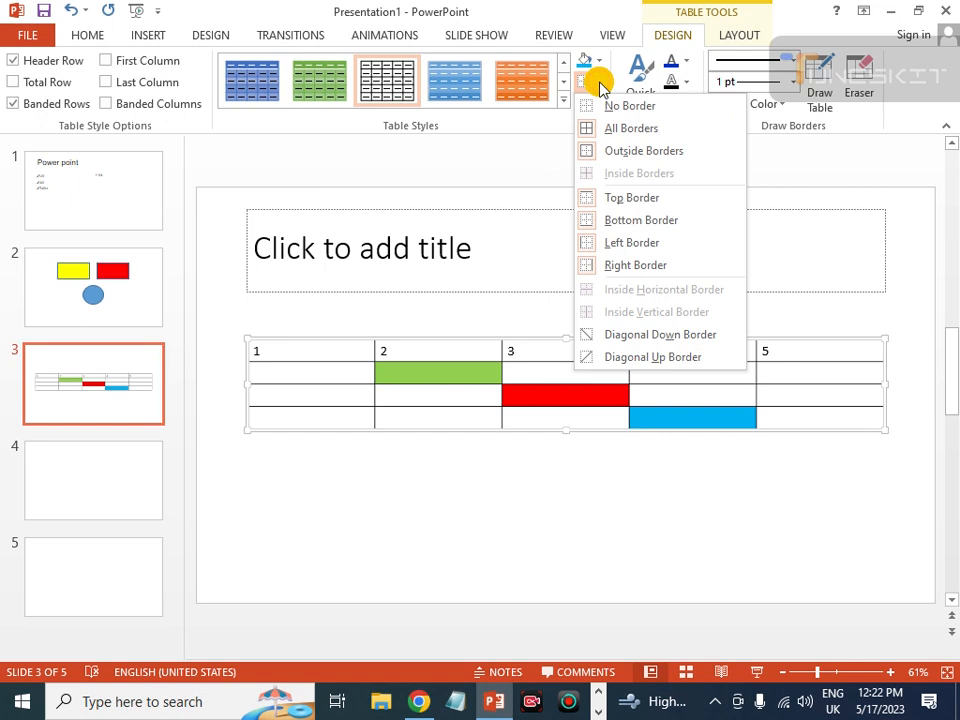
{"action": "left_click", "coordinate": [620, 129]}
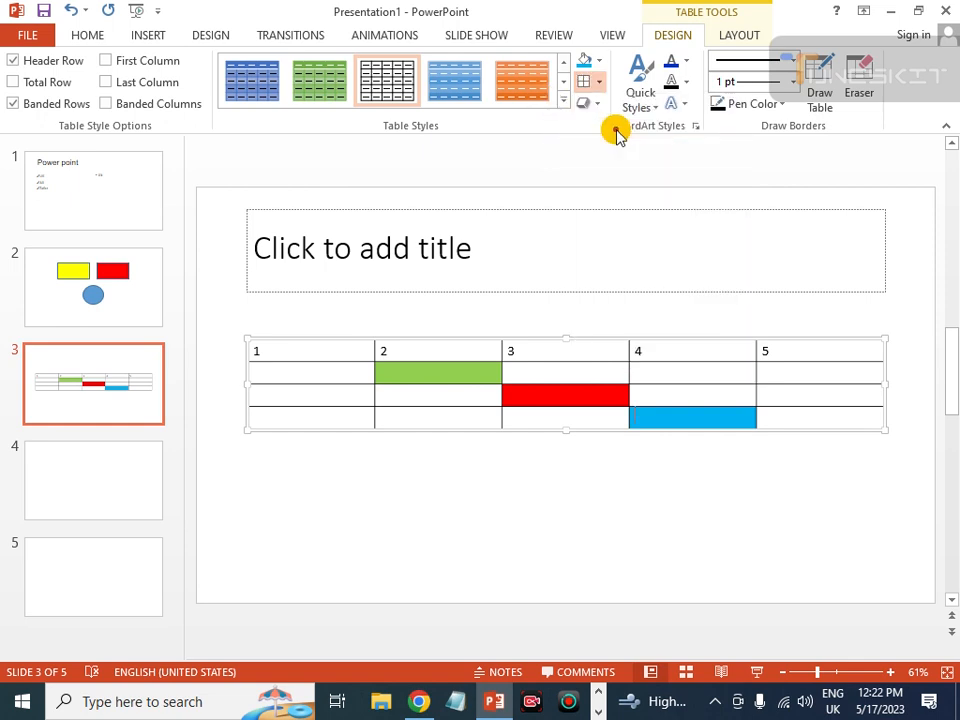
{"action": "left_click", "coordinate": [600, 81]}
{"action": "left_click", "coordinate": [605, 150]}
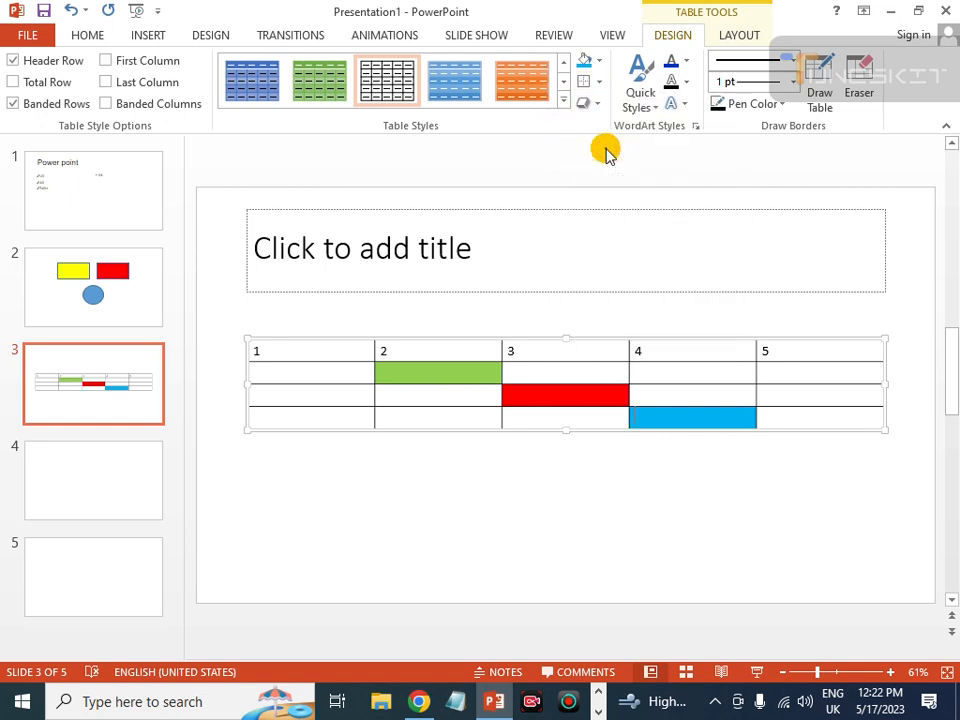
{"action": "left_click", "coordinate": [600, 83]}
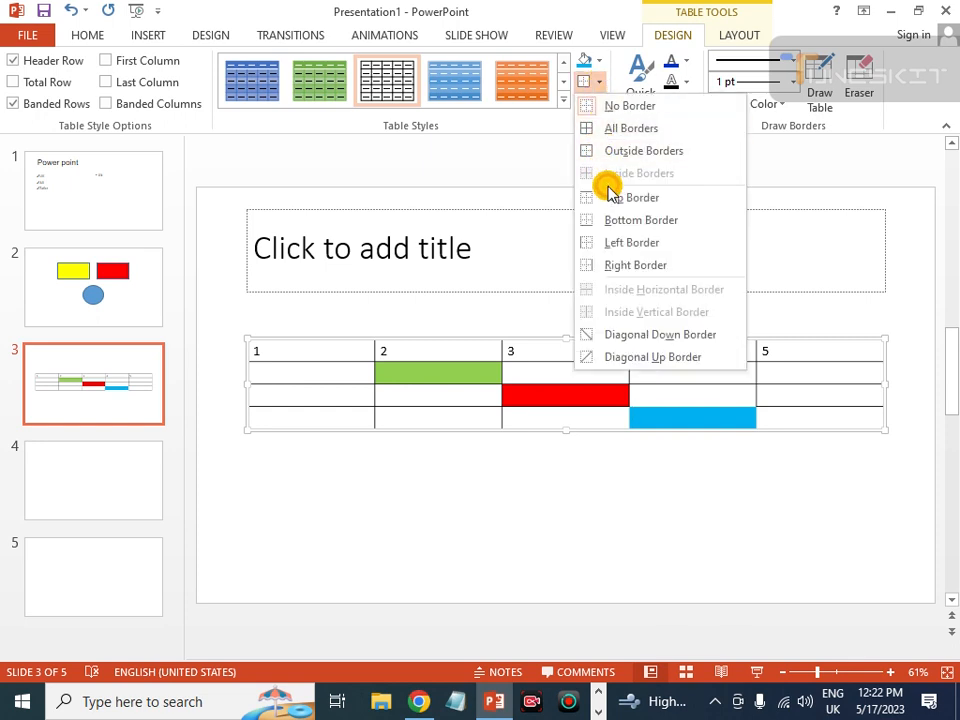
{"action": "left_click", "coordinate": [616, 243]}
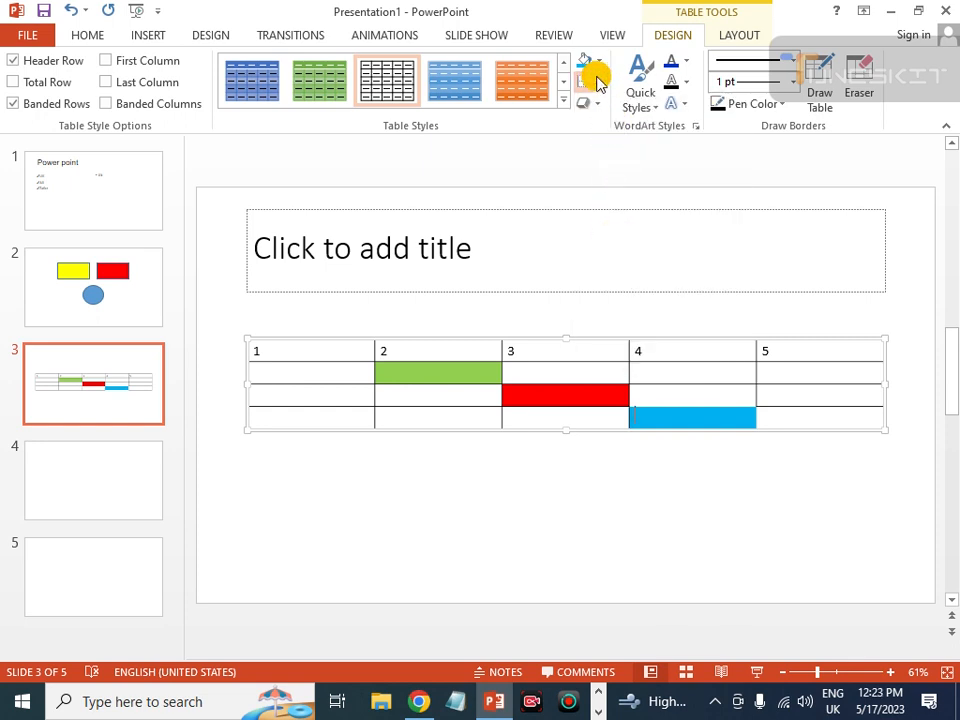
{"action": "left_click", "coordinate": [596, 86]}
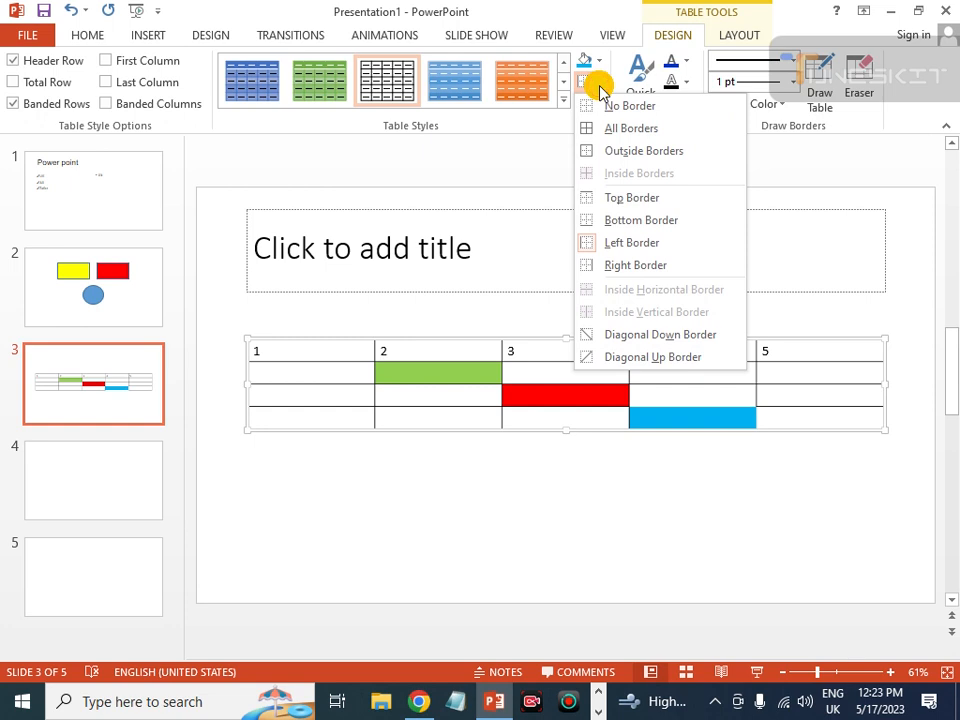
{"action": "left_click", "coordinate": [532, 141]}
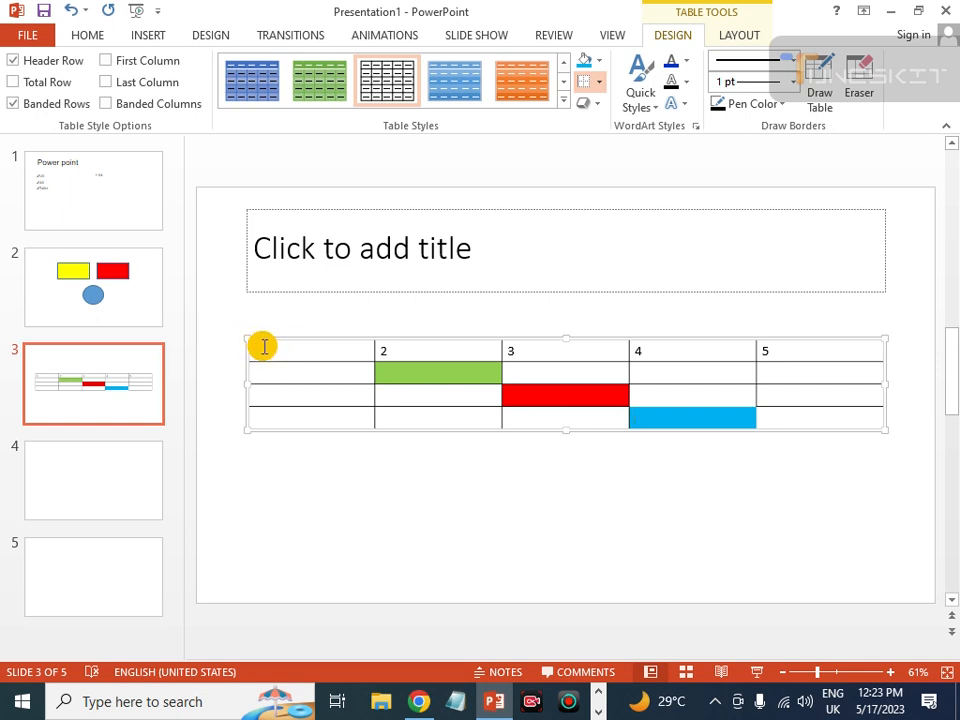
Try the dashed and dash-dot-dot pen styles for drawing borders with the whole table selected
{"action": "left_click_drag", "start_coordinate": [264, 347], "coordinate": [633, 340]}
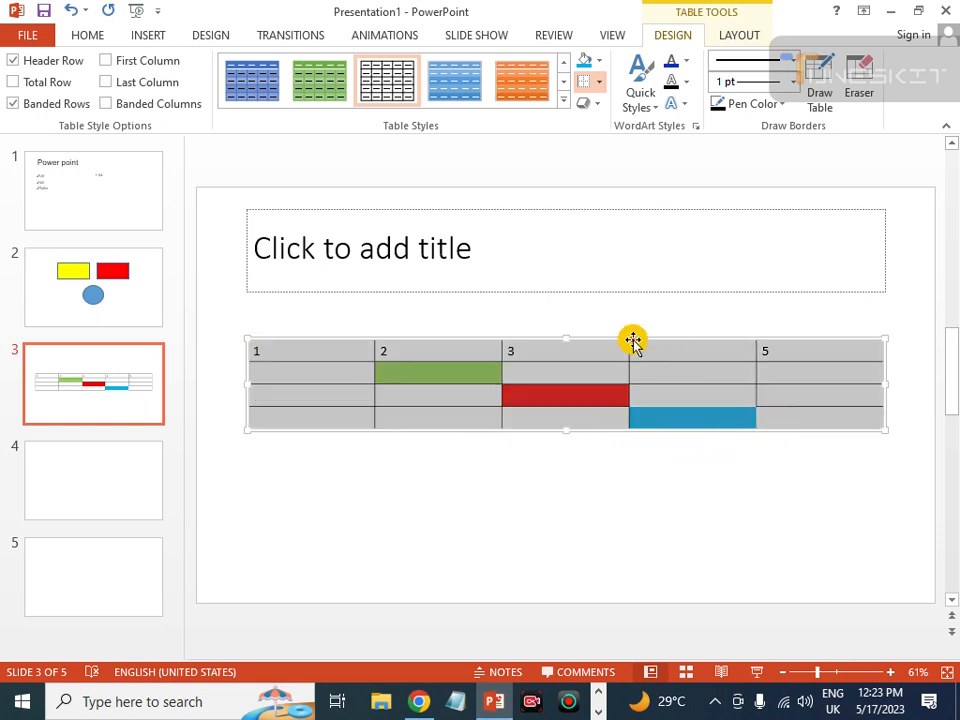
{"action": "left_click", "coordinate": [792, 61]}
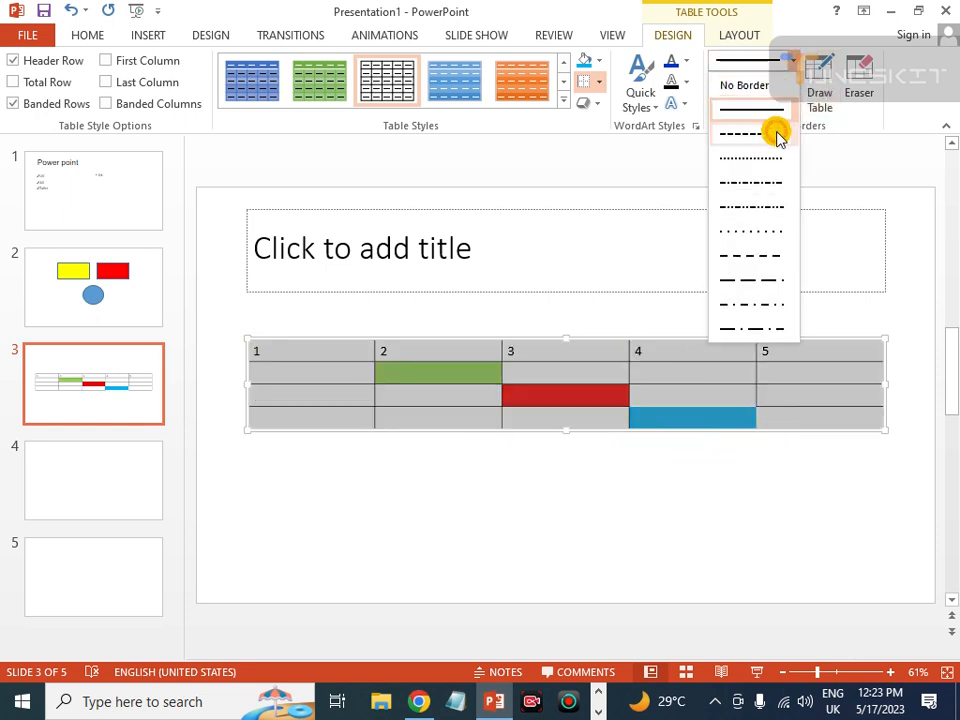
{"action": "left_click", "coordinate": [778, 134]}
{"action": "left_click", "coordinate": [792, 66]}
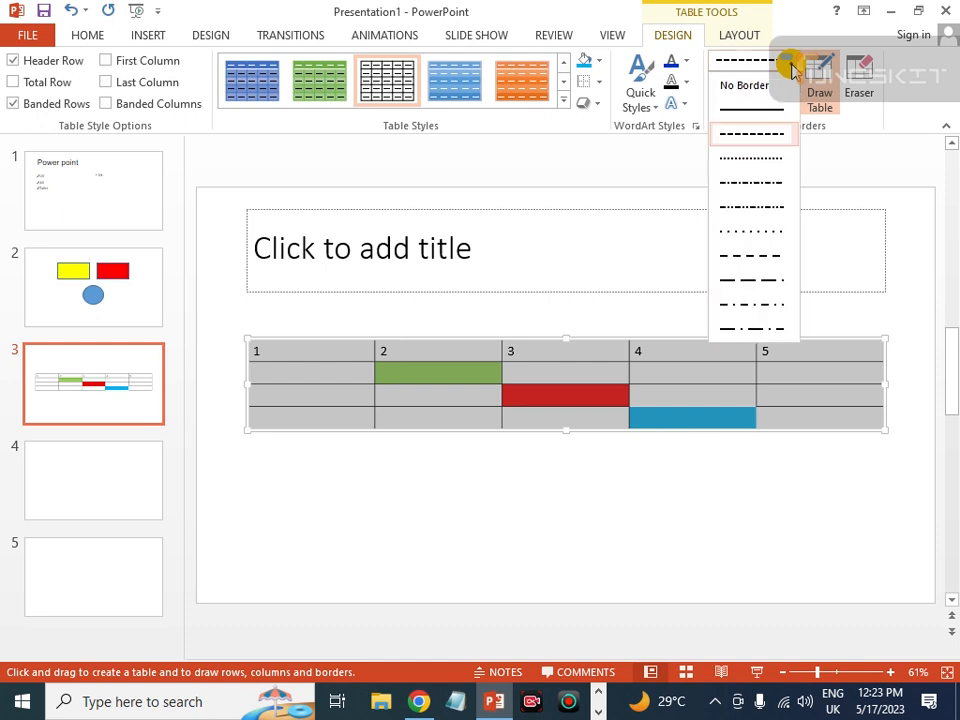
{"action": "left_click", "coordinate": [743, 206]}
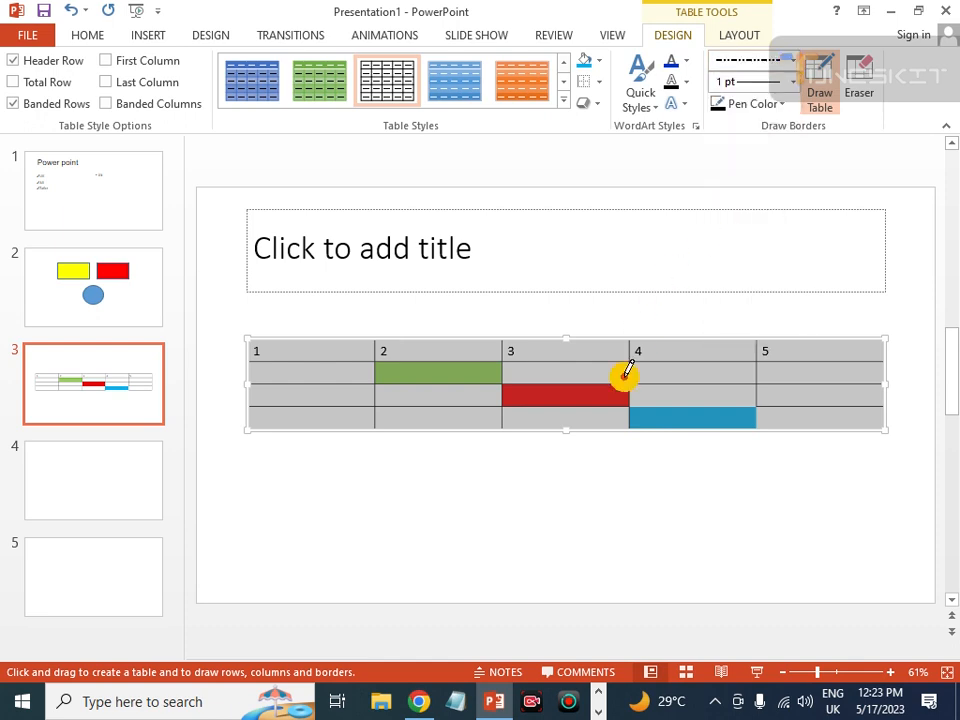
{"action": "left_click", "coordinate": [606, 498]}
Reset the border pen style to a solid line and undo the stray small table below the main table
{"action": "left_click", "coordinate": [797, 62]}
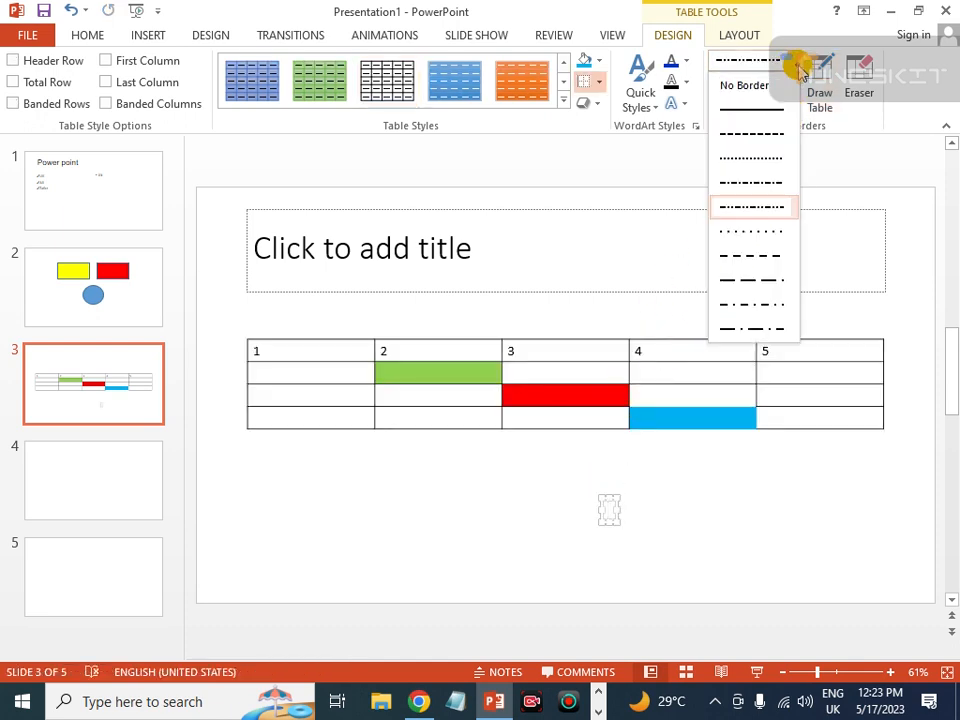
{"action": "left_click", "coordinate": [771, 108]}
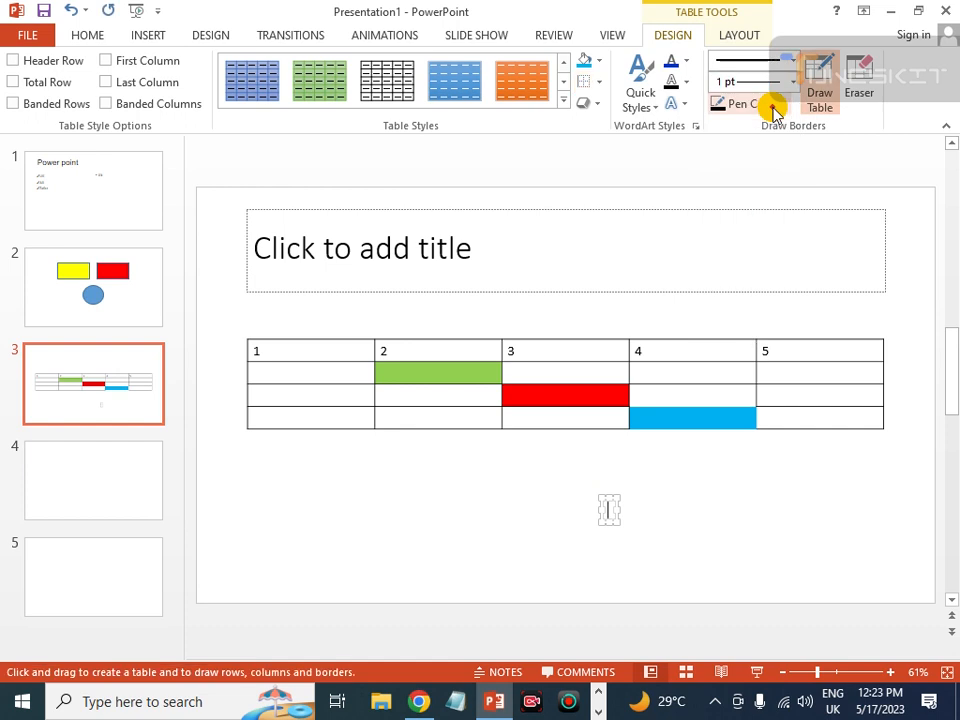
{"action": "left_click", "coordinate": [645, 446]}
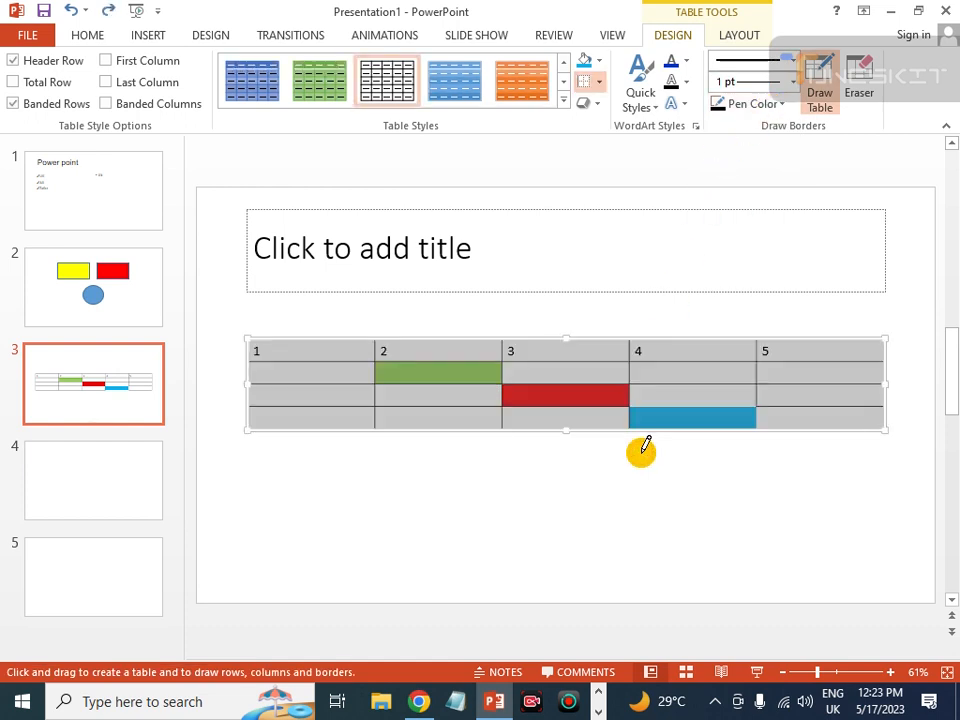
Set the border pen colour to standard green and leave table drawing mode
{"action": "left_click", "coordinate": [786, 106]}
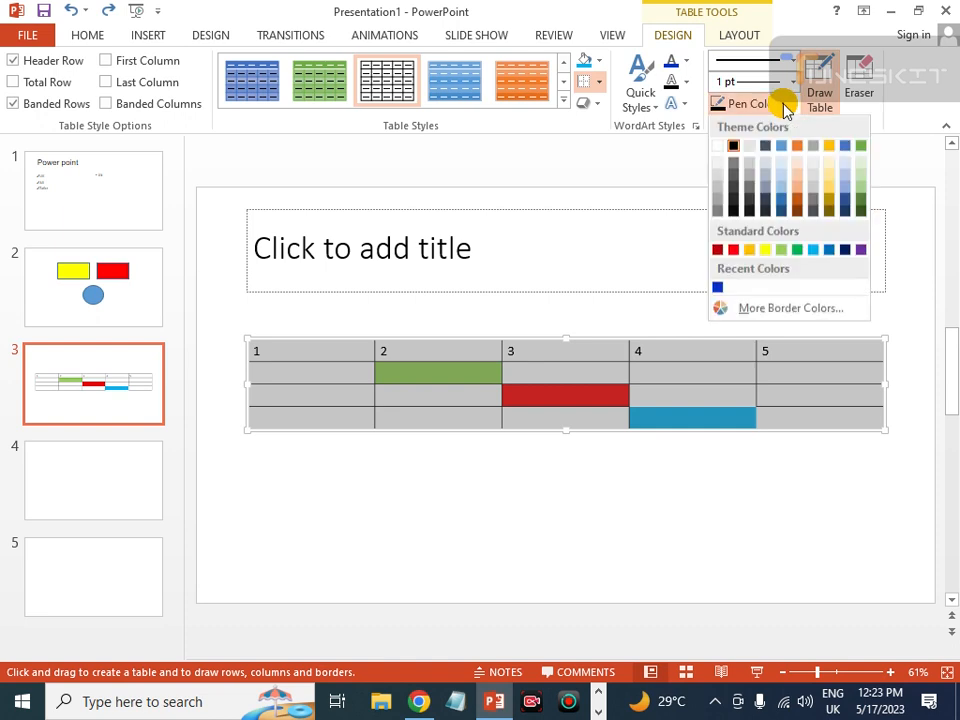
{"action": "left_click", "coordinate": [797, 250]}
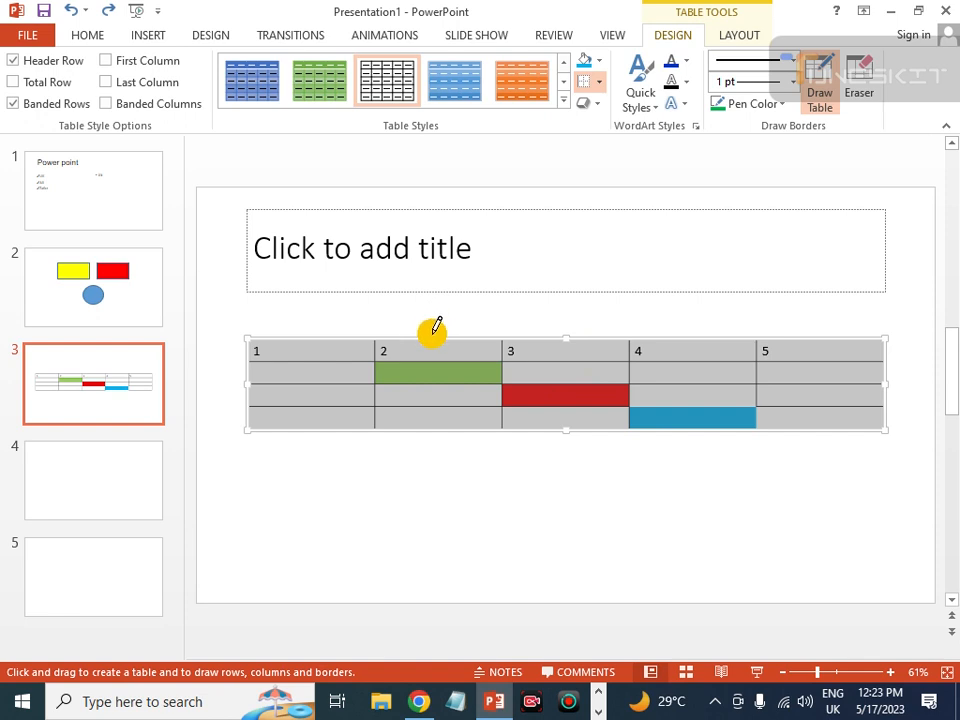
{"action": "key", "text": "Tab"}
{"action": "key", "text": "Escape"}
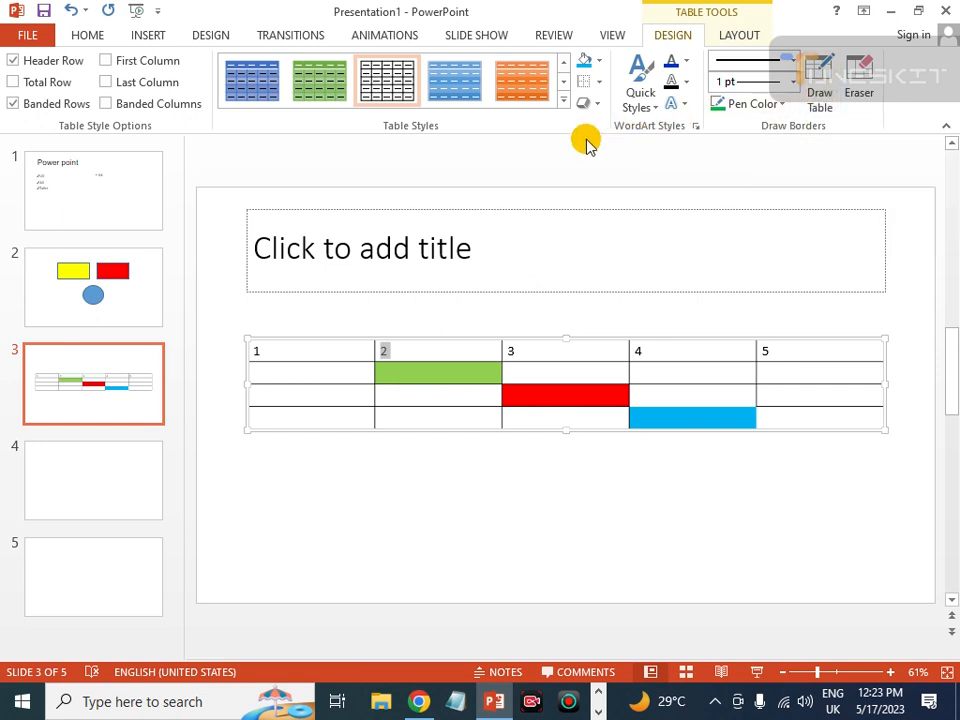
{"action": "left_click", "coordinate": [594, 64]}
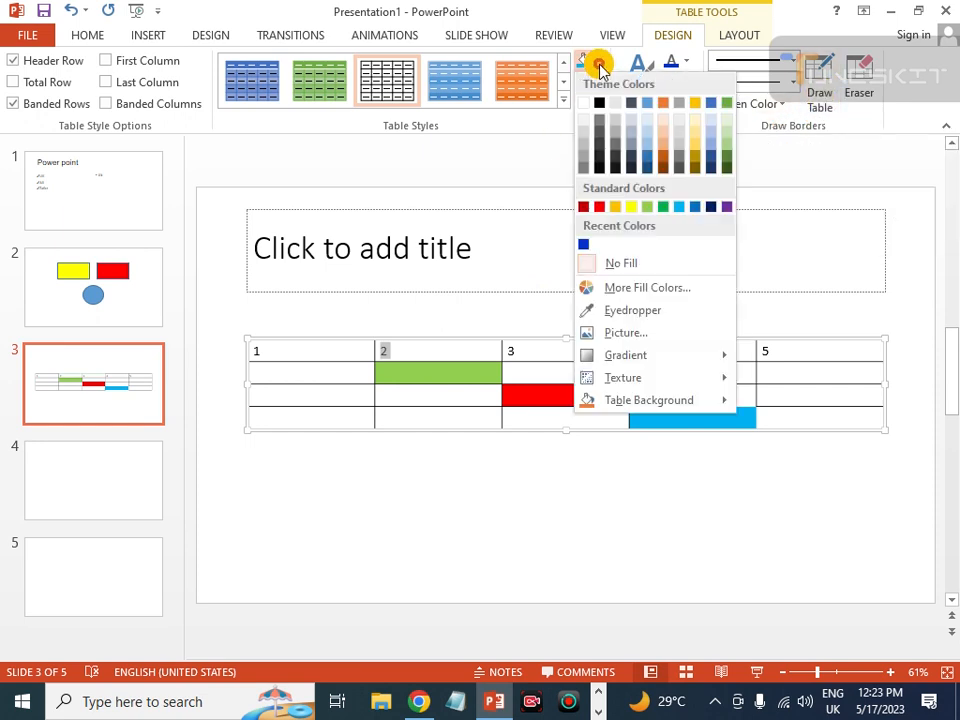
{"action": "left_click", "coordinate": [529, 177]}
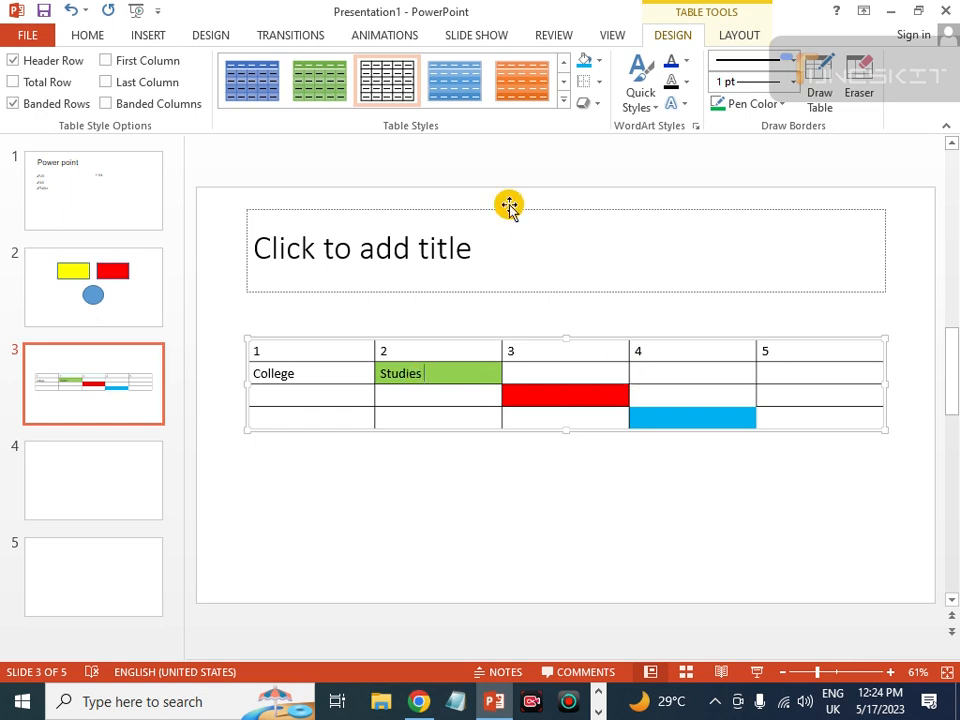
{"action": "left_click", "coordinate": [158, 38]}
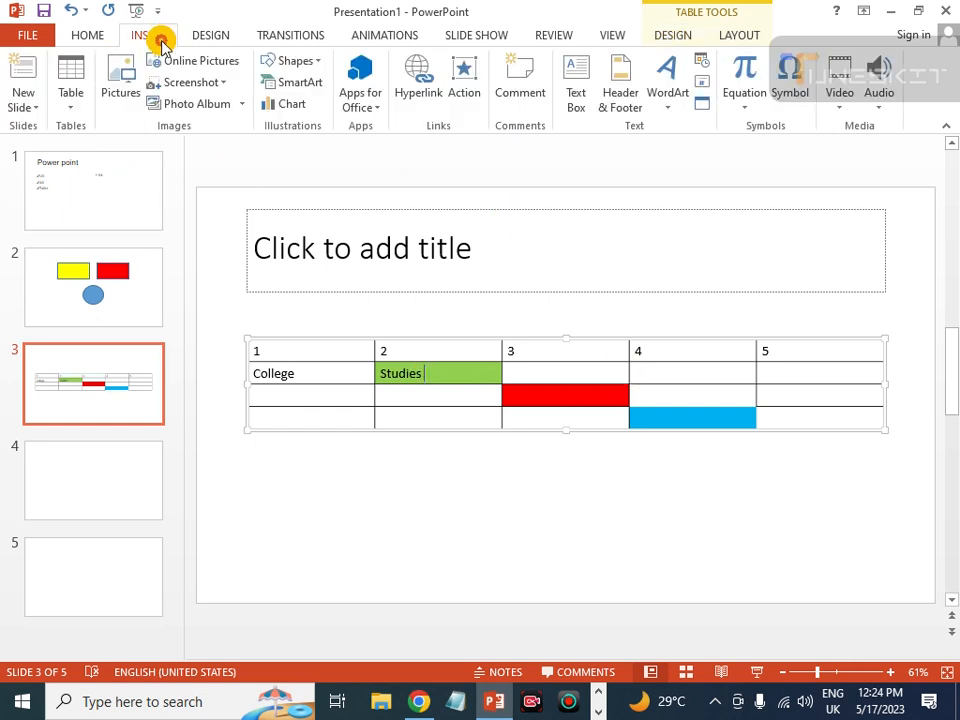
{"action": "left_click", "coordinate": [115, 108]}
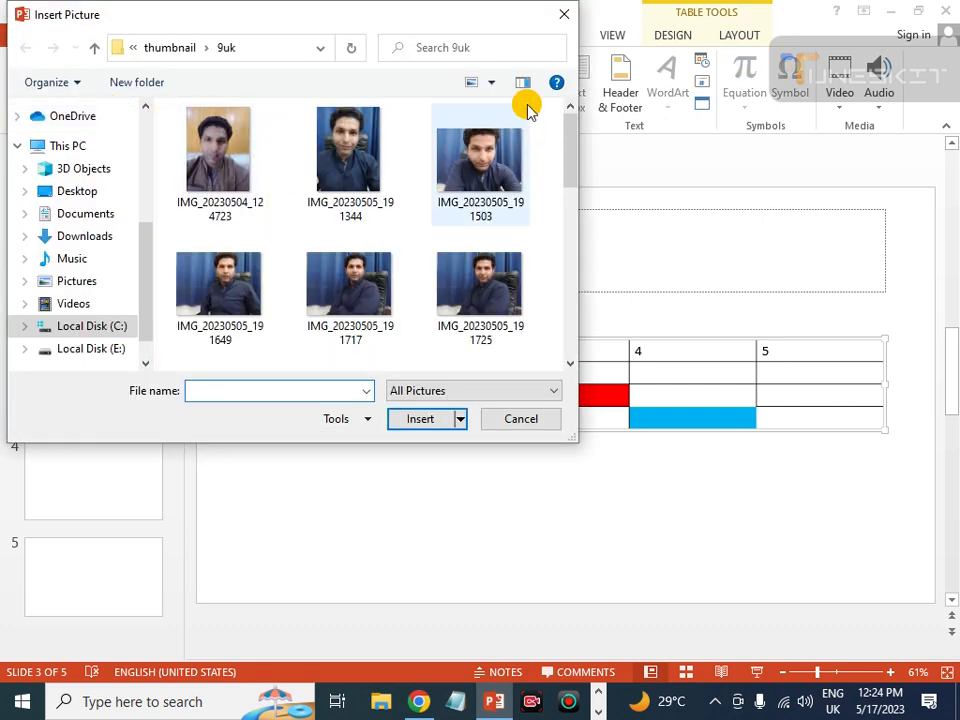
{"action": "left_click", "coordinate": [564, 14]}
Insert the picture gsmarena_000 from the desktop folder's thumbnail subfolder on slide 4
{"action": "left_click", "coordinate": [120, 478]}
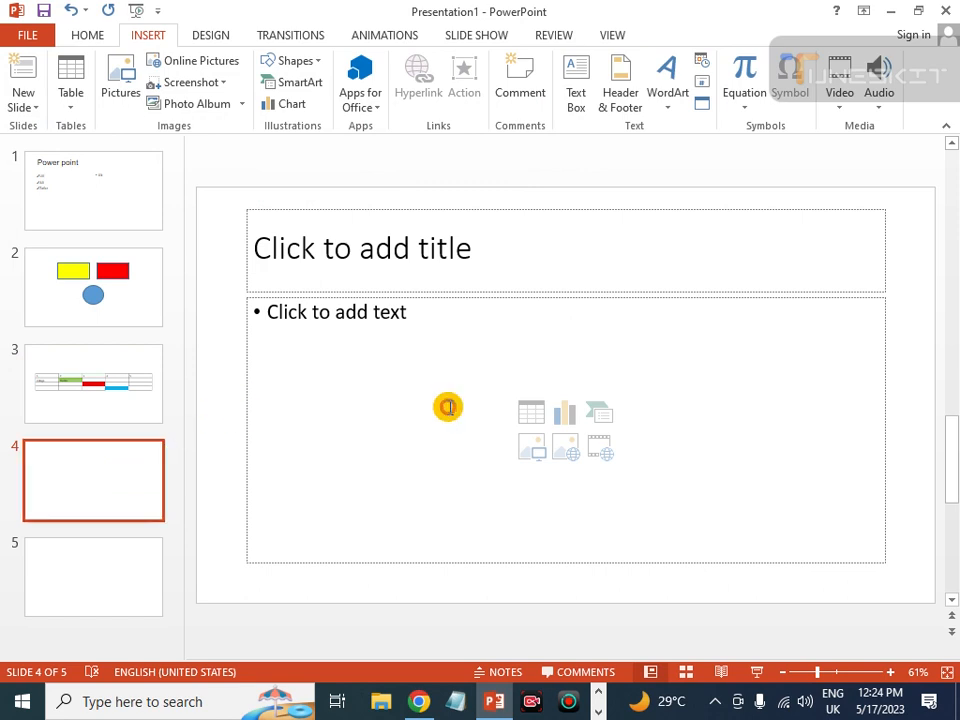
{"action": "left_click", "coordinate": [123, 100]}
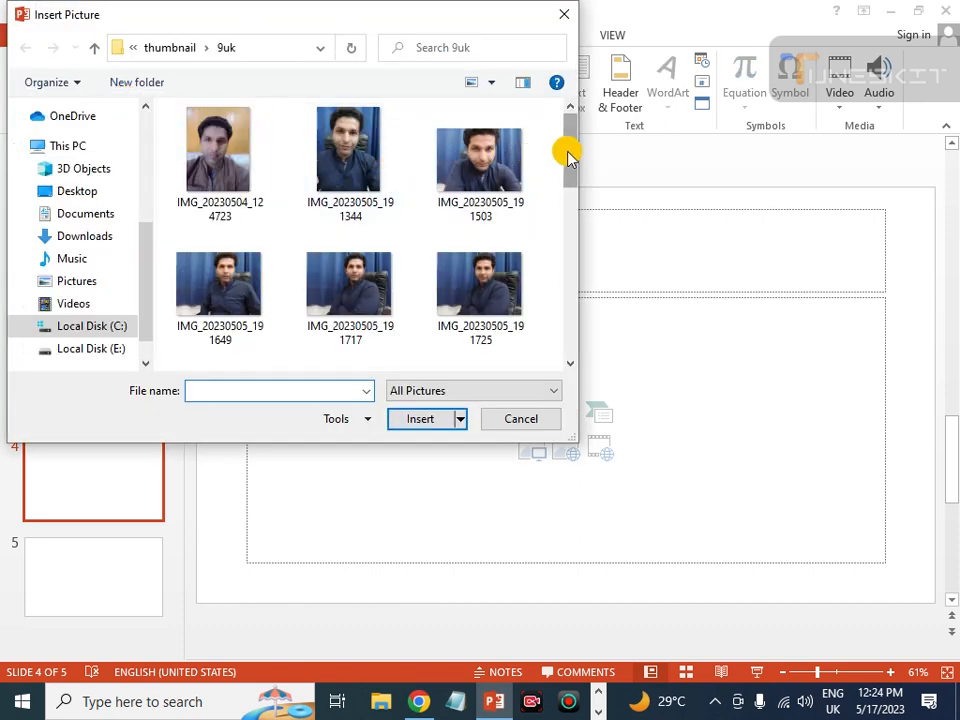
{"action": "mouse_move", "coordinate": [568, 154]}
{"action": "left_mouse_down"}
{"action": "mouse_move", "coordinate": [568, 311]}
{"action": "mouse_move", "coordinate": [550, 158]}
{"action": "left_mouse_up"}
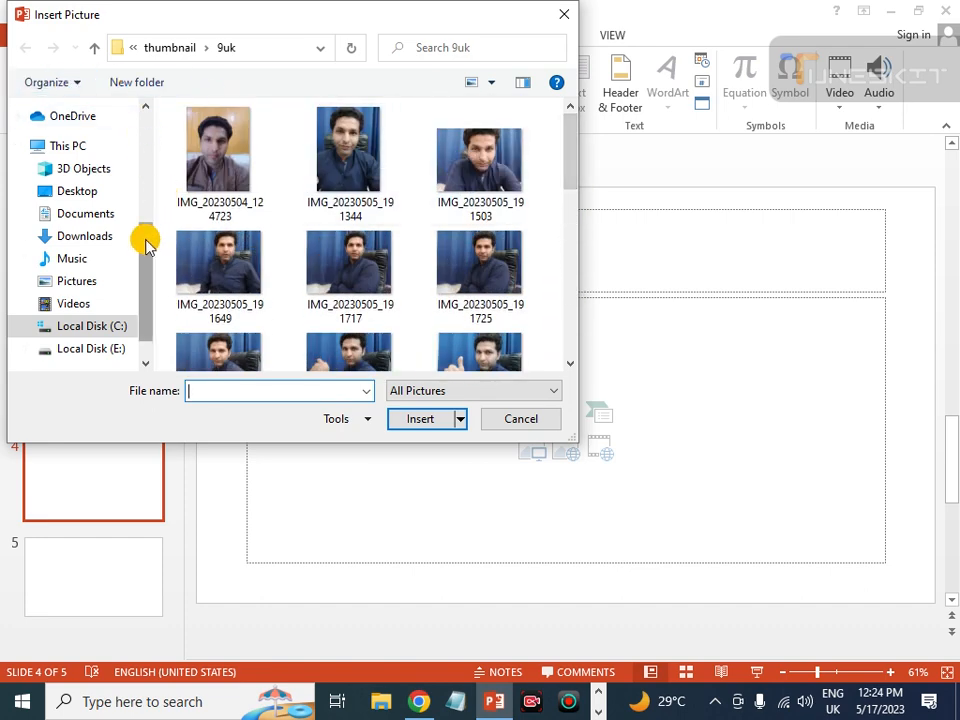
{"action": "left_click_drag", "start_coordinate": [144, 240], "coordinate": [167, 107]}
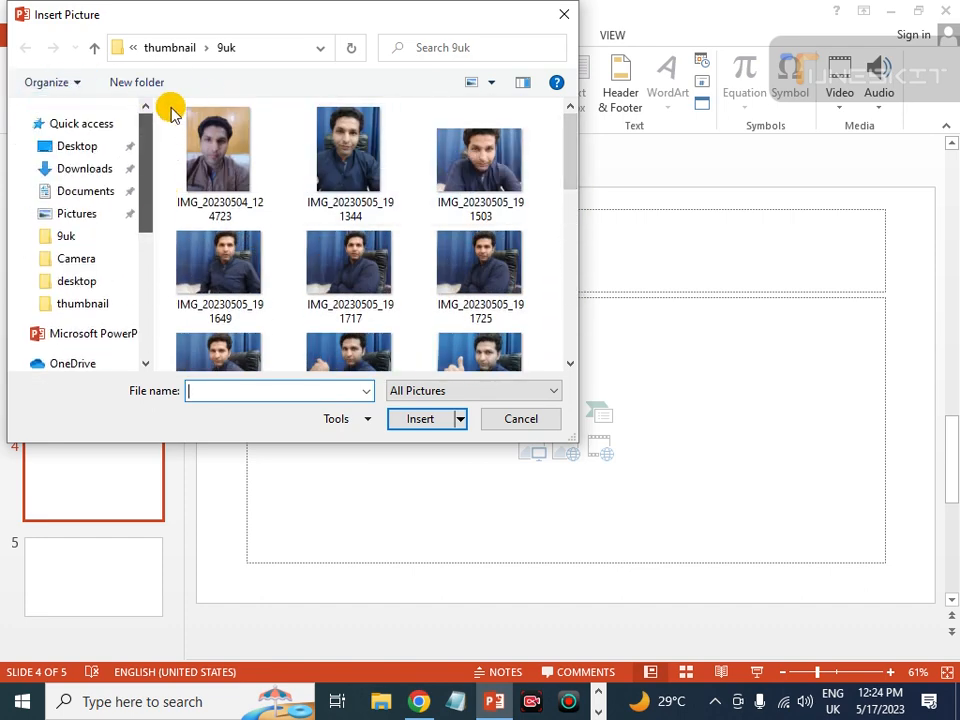
{"action": "left_click", "coordinate": [75, 148]}
{"action": "double_click", "coordinate": [296, 164]}
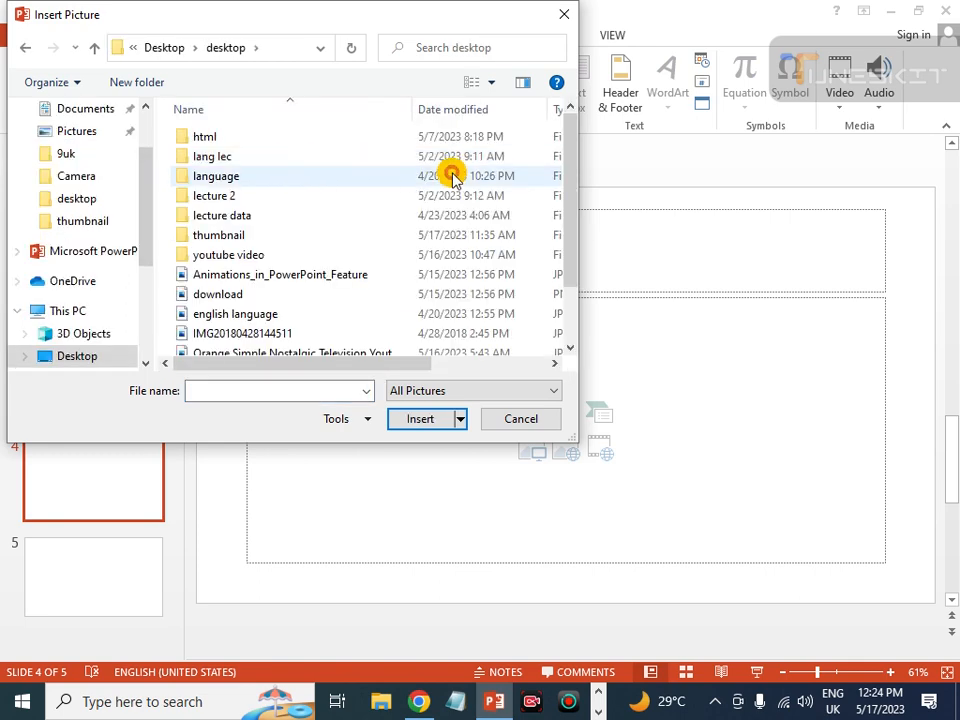
{"action": "double_click", "coordinate": [276, 240]}
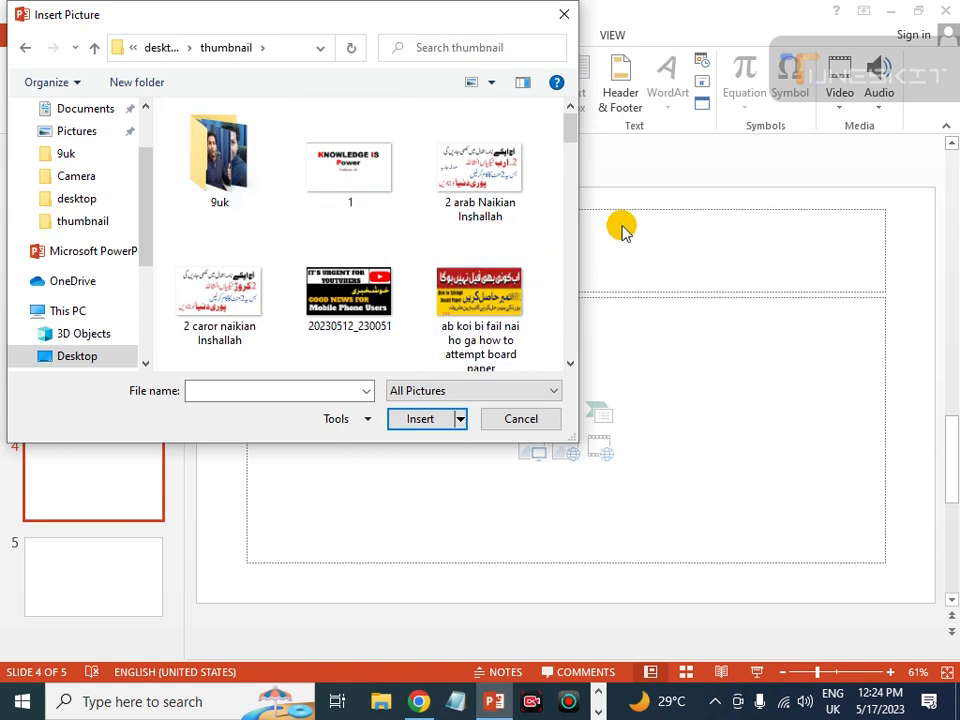
{"action": "left_click_drag", "start_coordinate": [570, 130], "coordinate": [557, 193]}
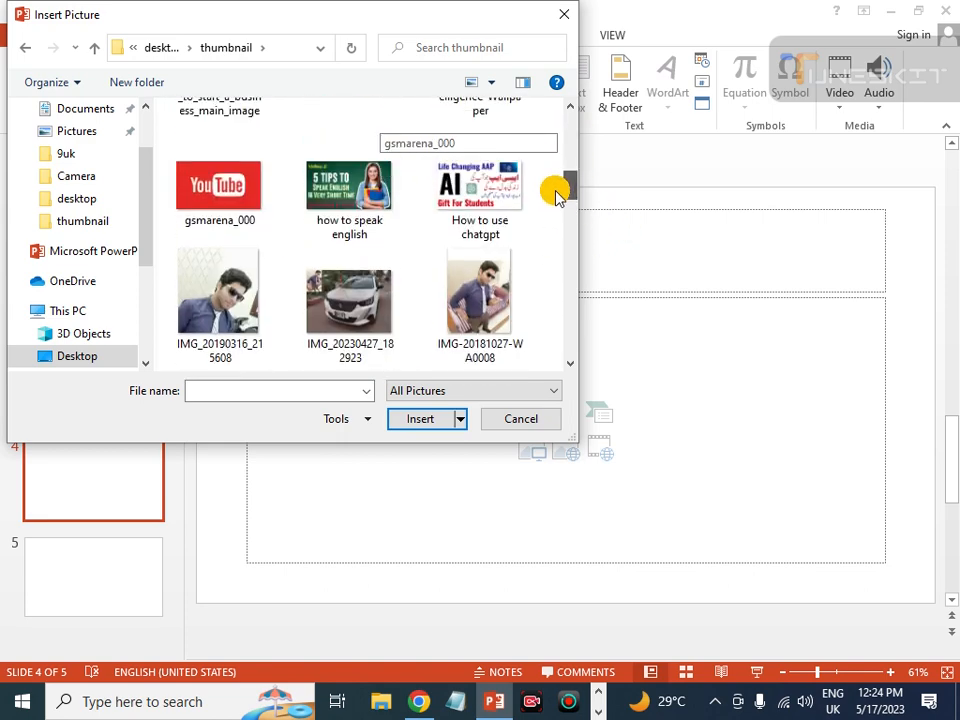
{"action": "double_click", "coordinate": [250, 186]}
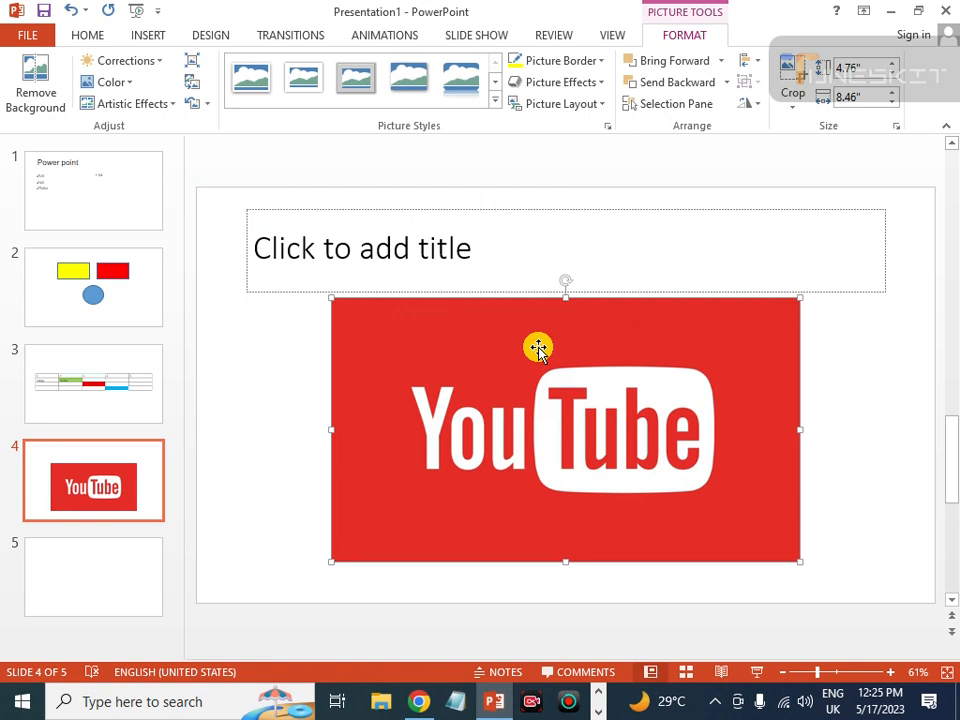
Create a new photo album from the picture ERP-Business-Intelligence-Wallpaper in the thumbnail folder, with the Fit to slide layout
{"action": "left_click", "coordinate": [148, 36]}
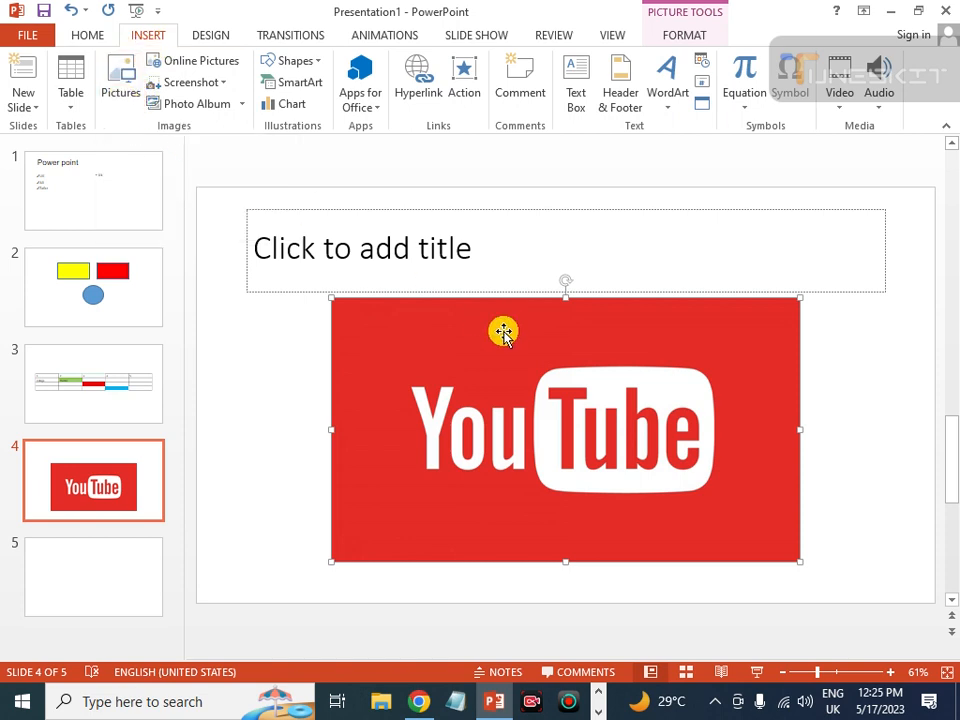
{"action": "left_click", "coordinate": [466, 279]}
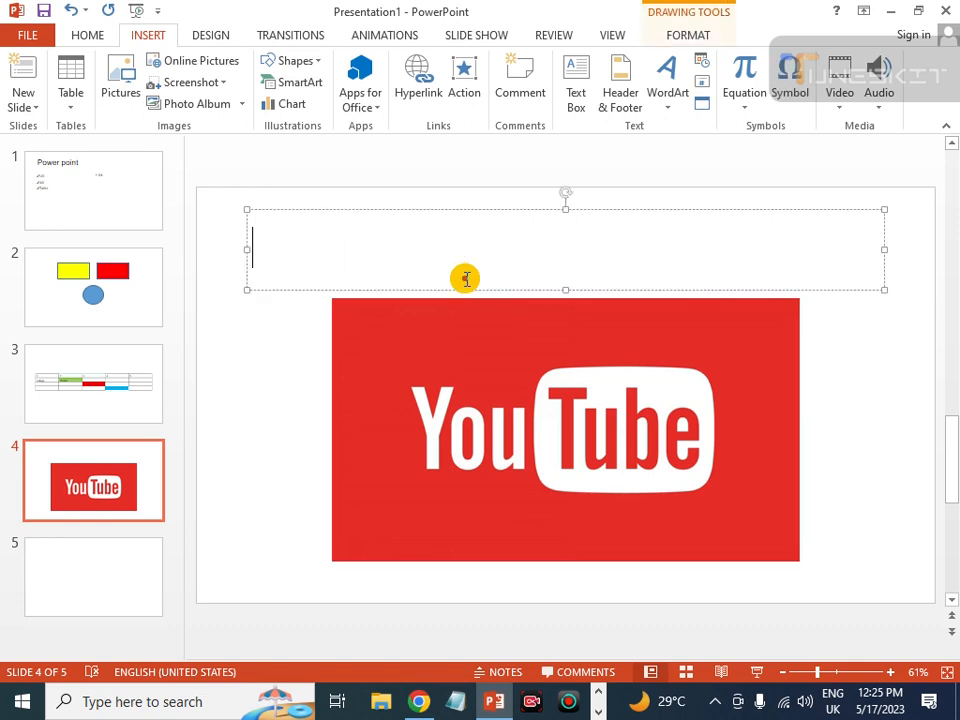
{"action": "left_click", "coordinate": [200, 105]}
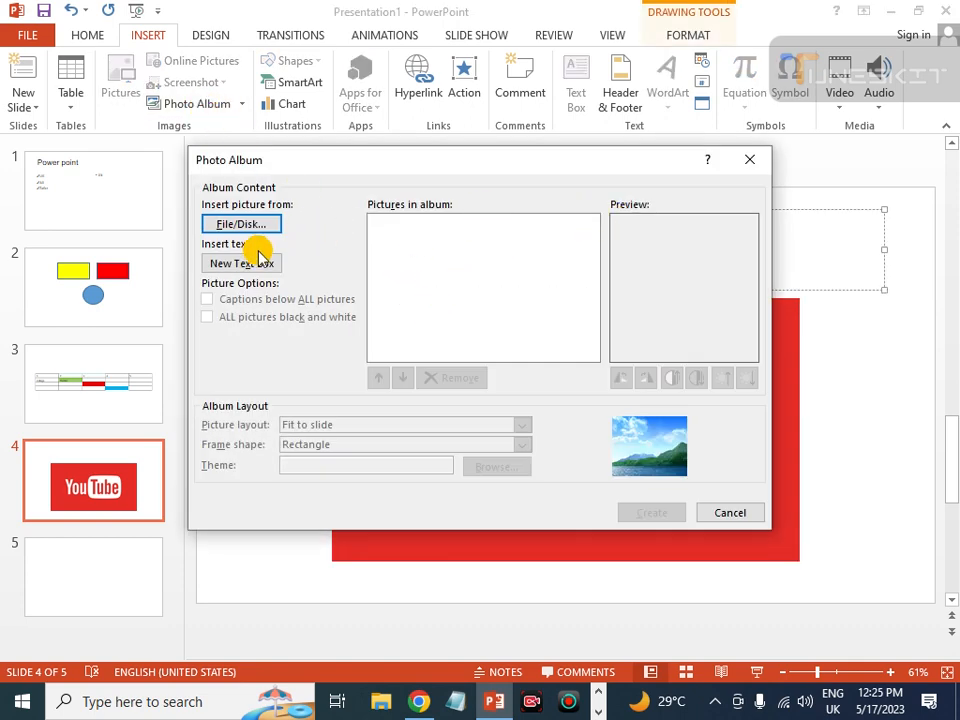
{"action": "left_click", "coordinate": [253, 234]}
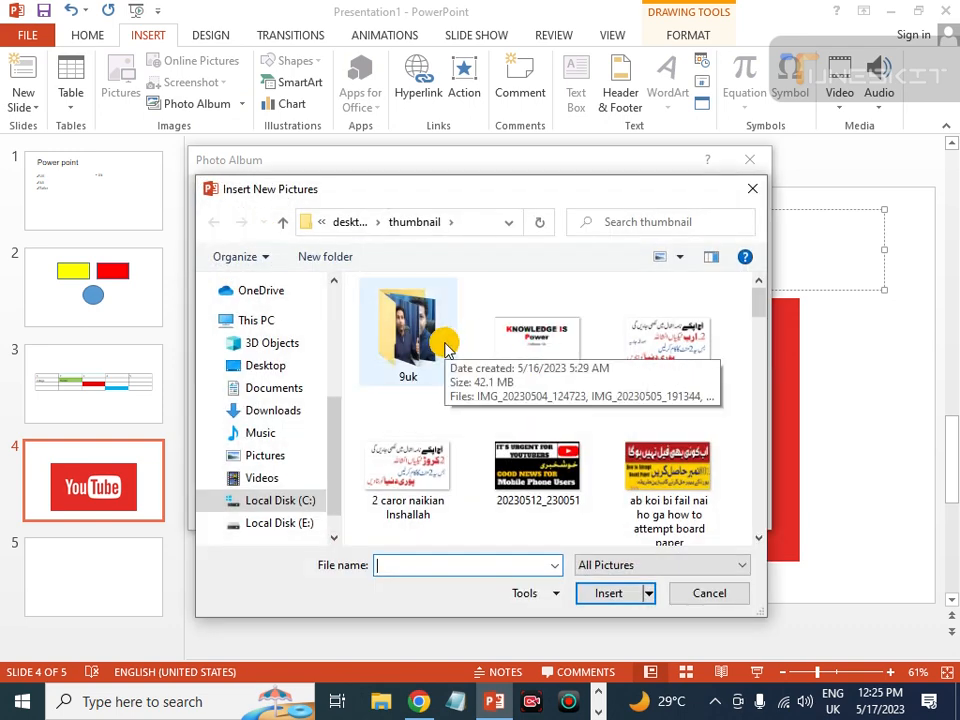
{"action": "left_click_drag", "start_coordinate": [755, 310], "coordinate": [757, 345]}
{"action": "double_click", "coordinate": [648, 370]}
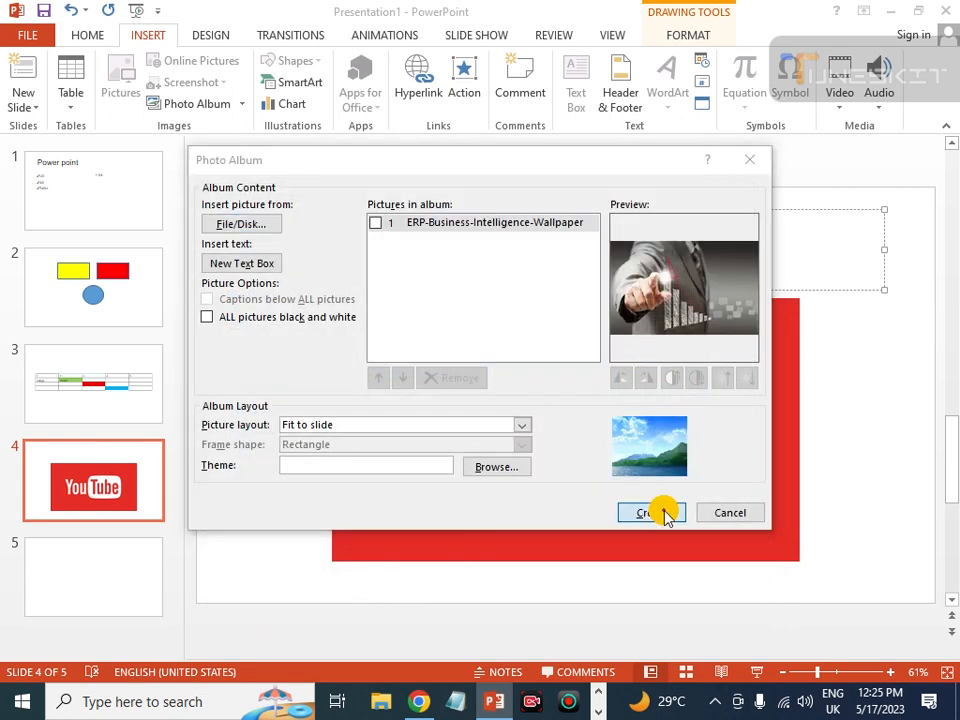
{"action": "left_click", "coordinate": [664, 512]}
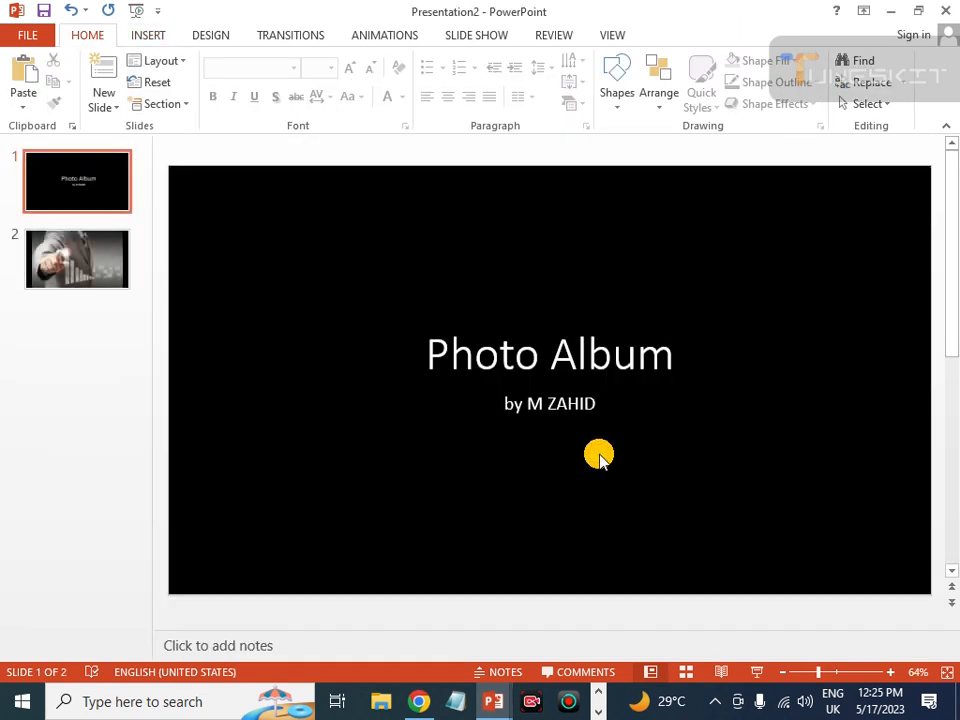
Look at the second slide of the photo album and return to Presentation1
{"action": "scroll", "coordinate": [598, 455], "scroll_direction": "down", "scroll_amount": 1}
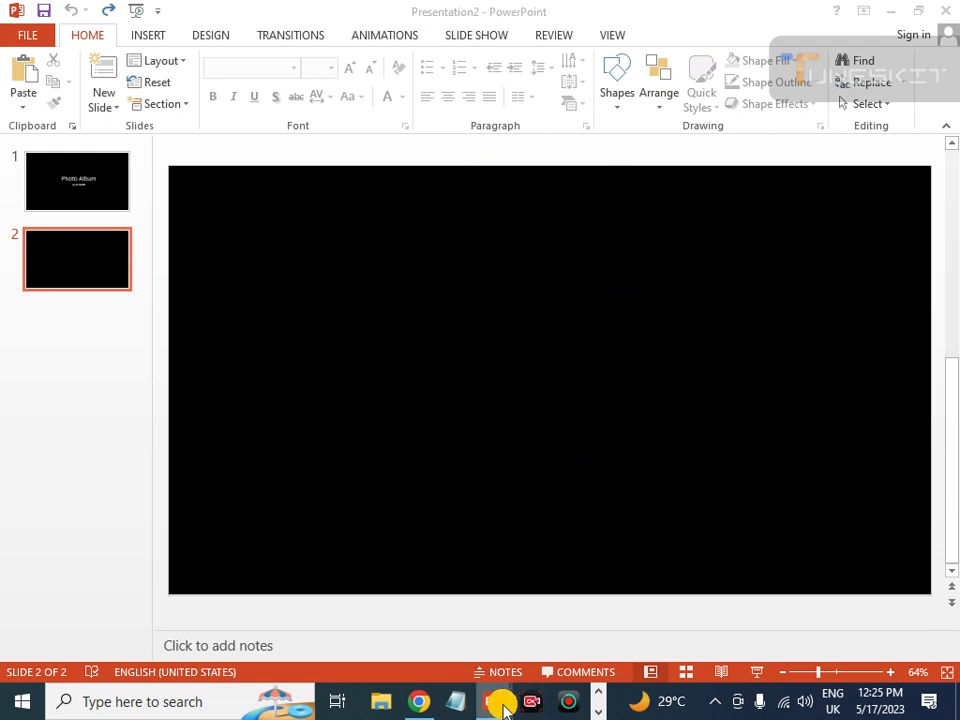
{"action": "mouse_move", "coordinate": [495, 702]}
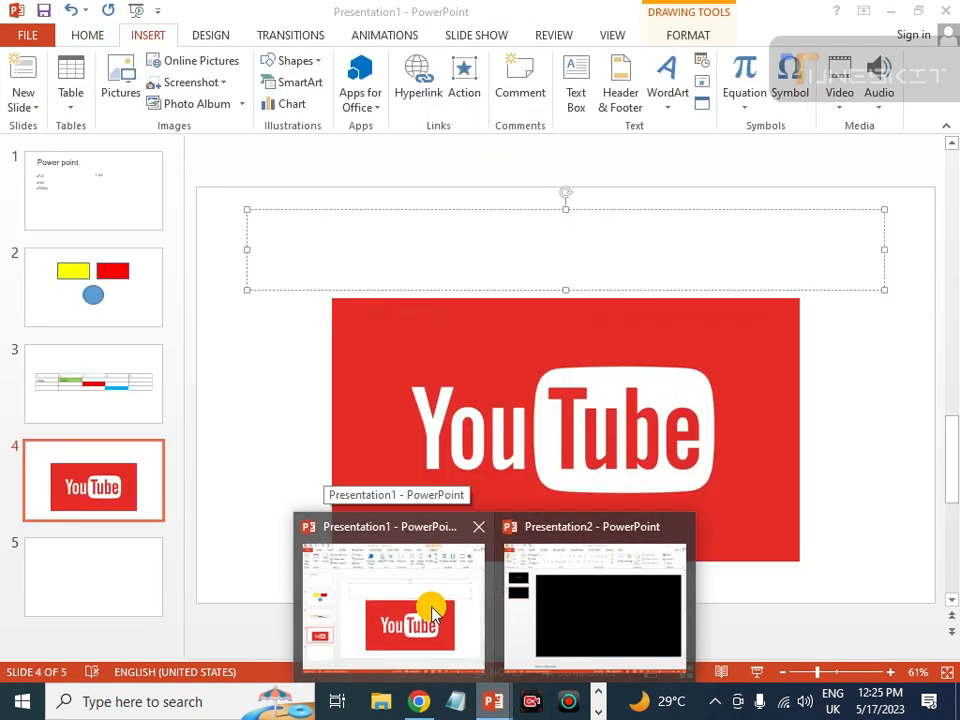
{"action": "left_click", "coordinate": [431, 611]}
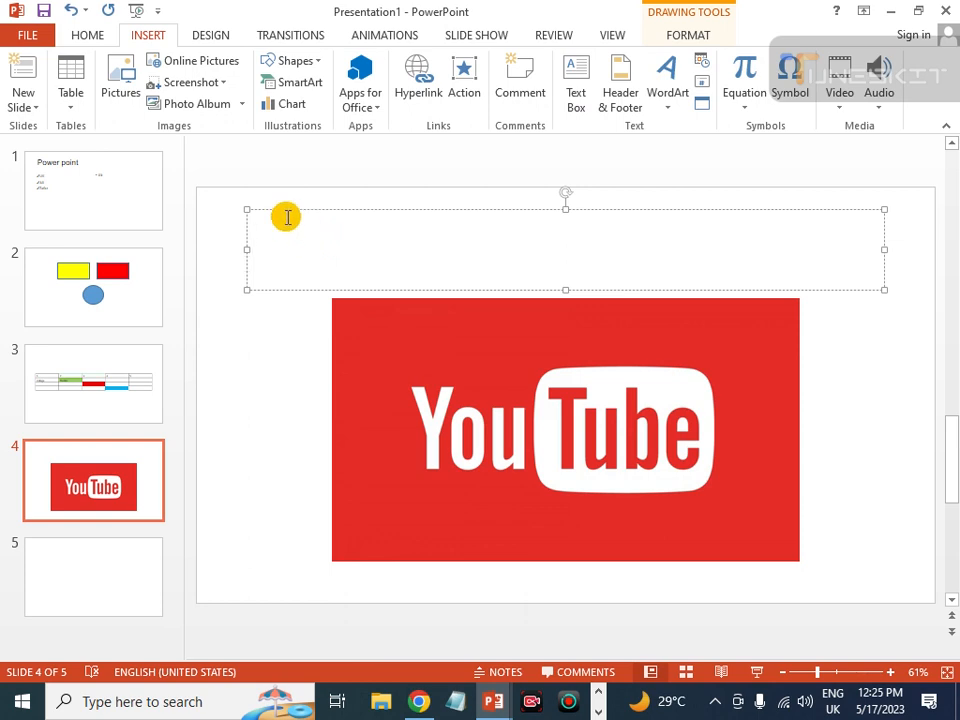
{"action": "left_click", "coordinate": [75, 95]}
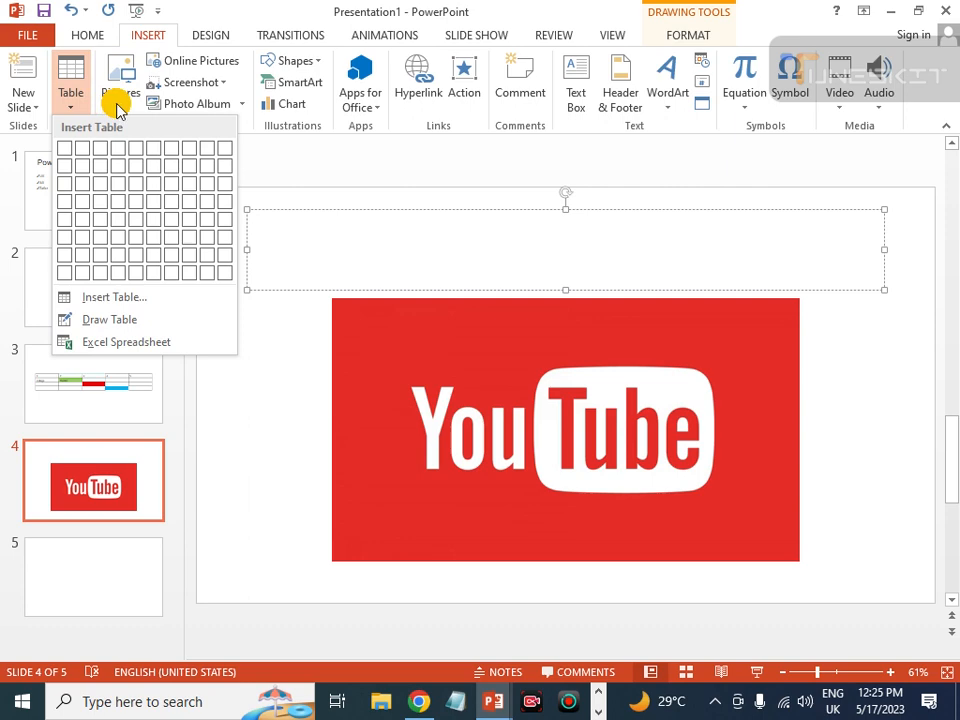
{"action": "left_click", "coordinate": [306, 176]}
{"action": "left_click", "coordinate": [316, 66]}
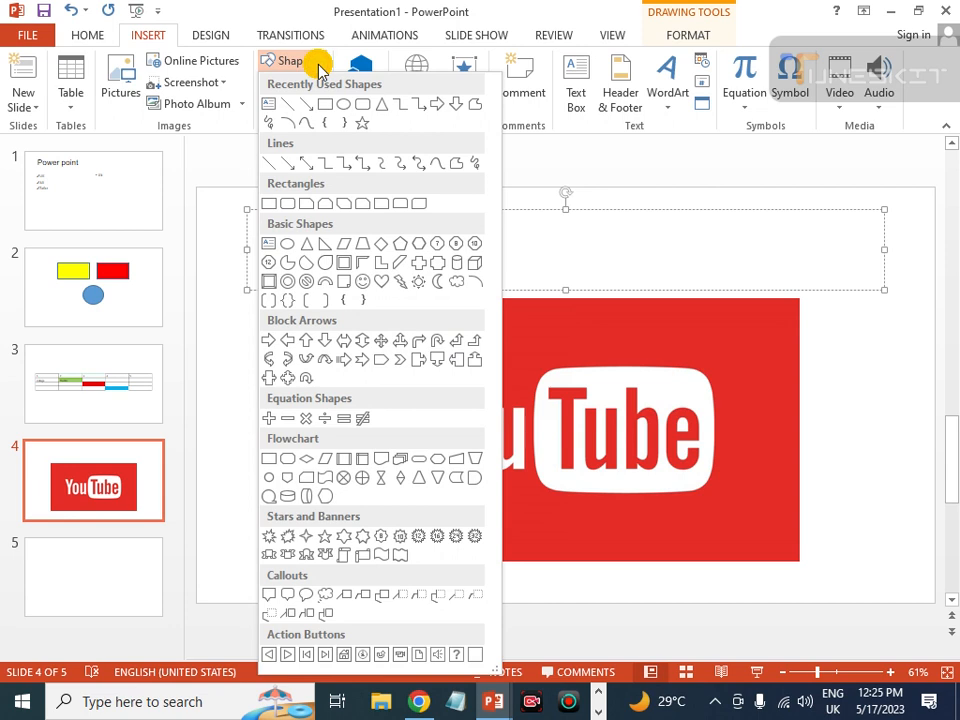
{"action": "left_click", "coordinate": [316, 66]}
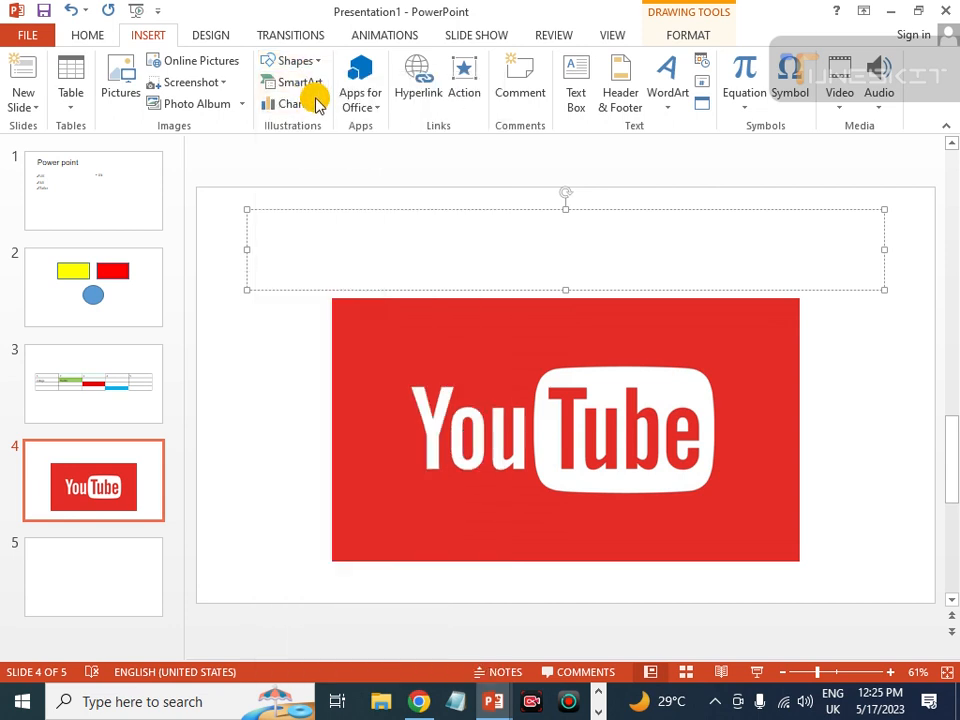
Open the selection of SmartArt graphics for slide 4
{"action": "left_click", "coordinate": [314, 84]}
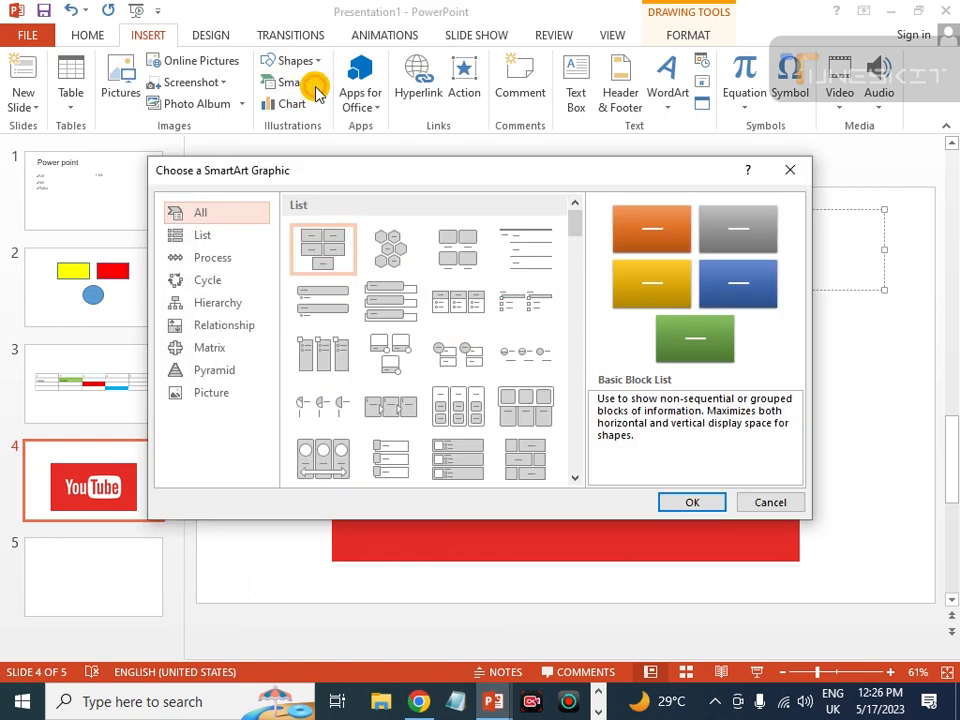